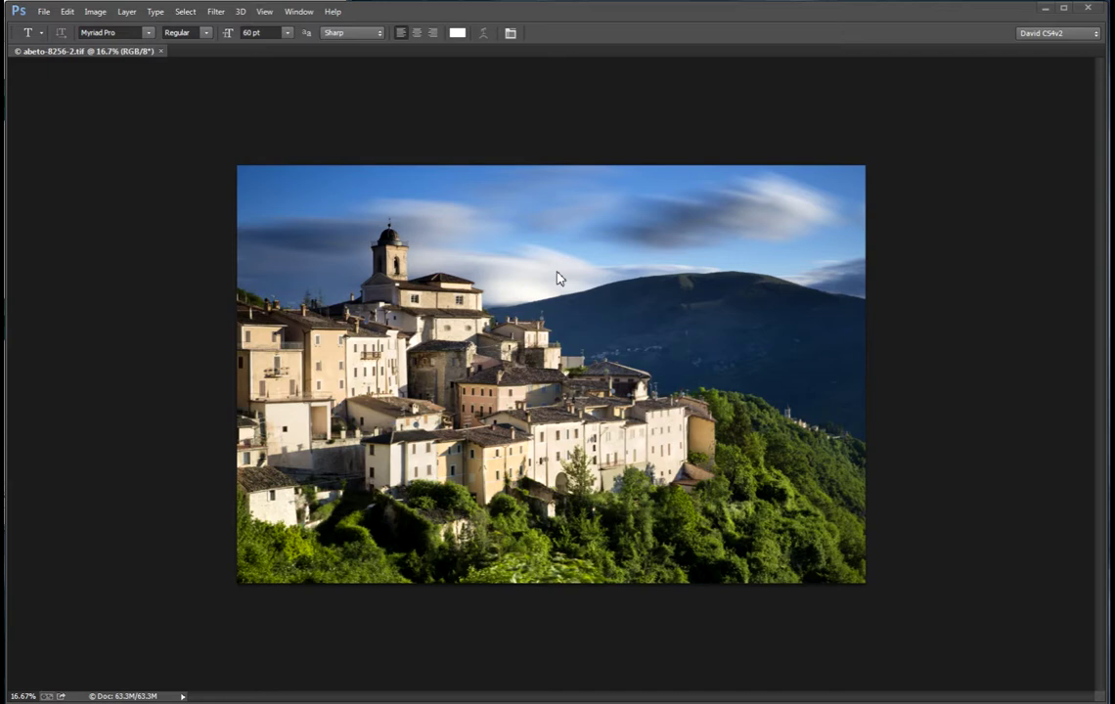
# Try a document width of 42 centimeters in the Image Size settings and discard it.
pyautogui.click(95, 12)
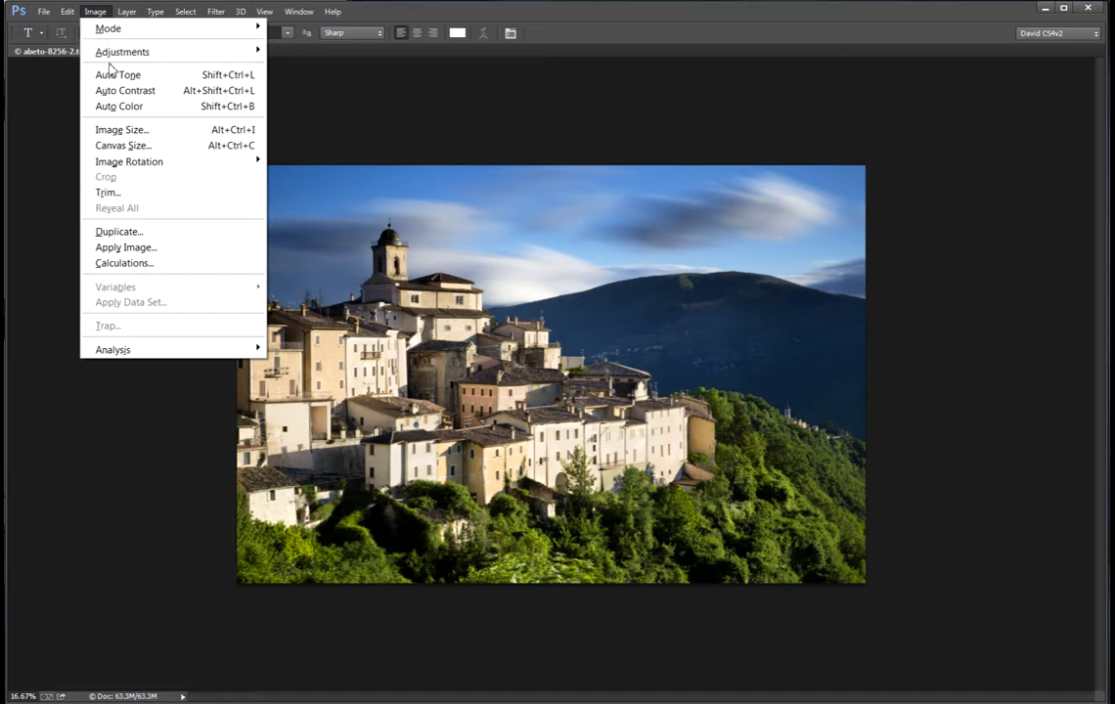
pyautogui.click(118, 131)
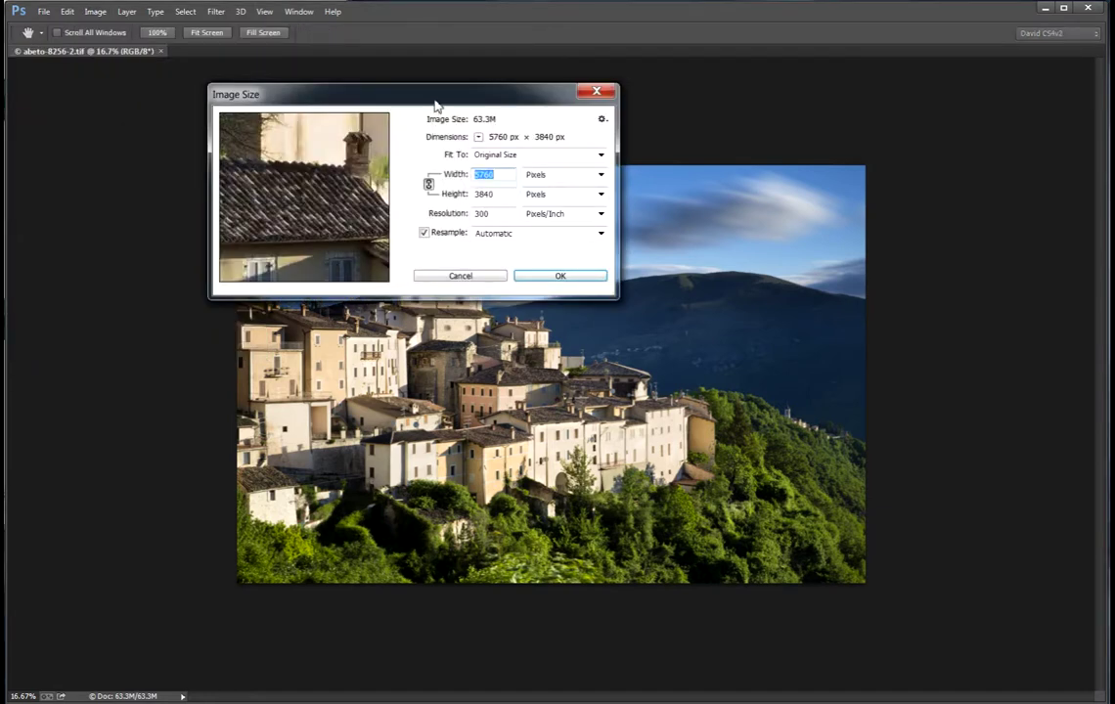
pyautogui.moveTo(436, 108); pyautogui.dragTo(333, 182)
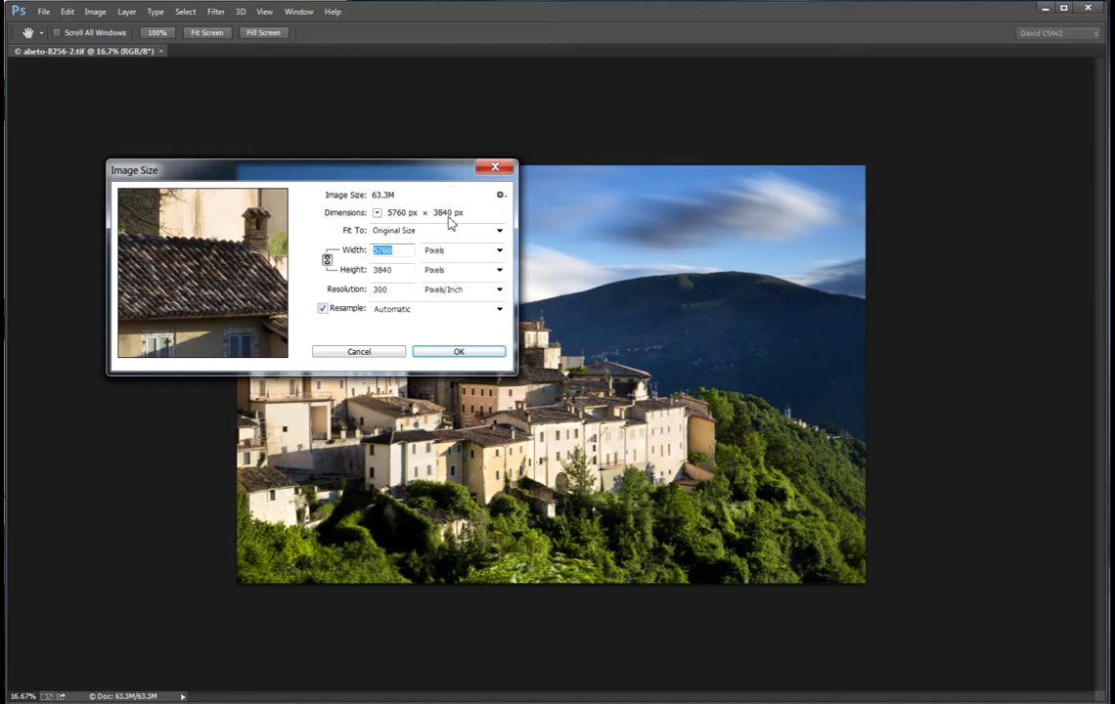
pyautogui.click(499, 252)
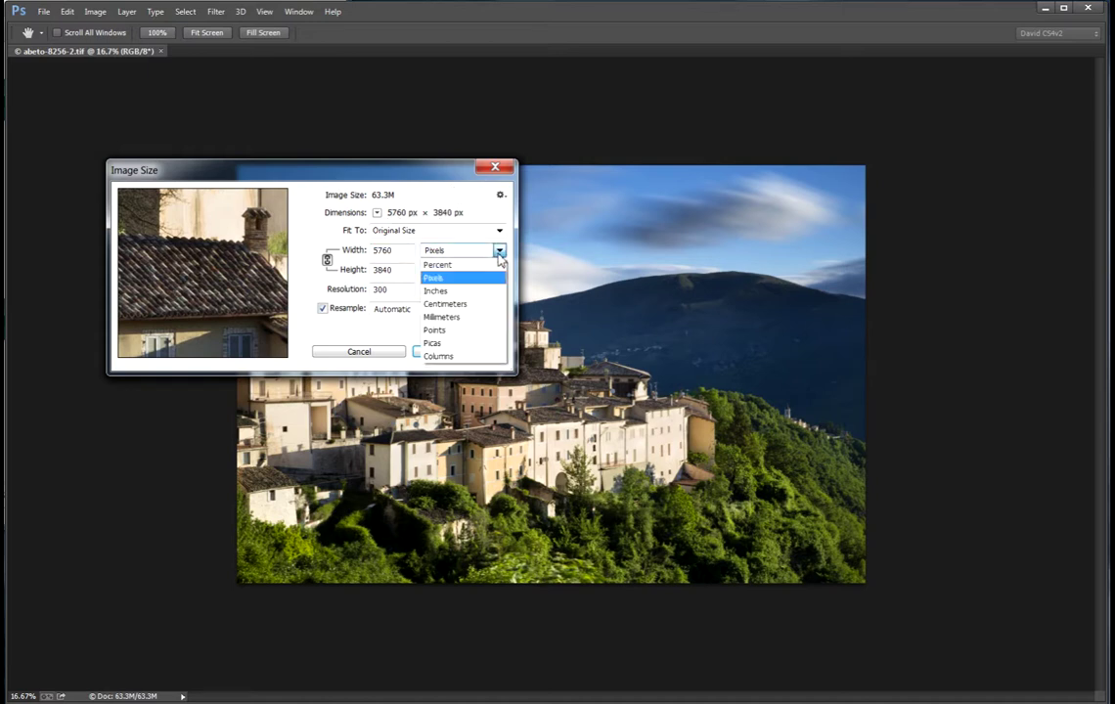
pyautogui.click(445, 304)
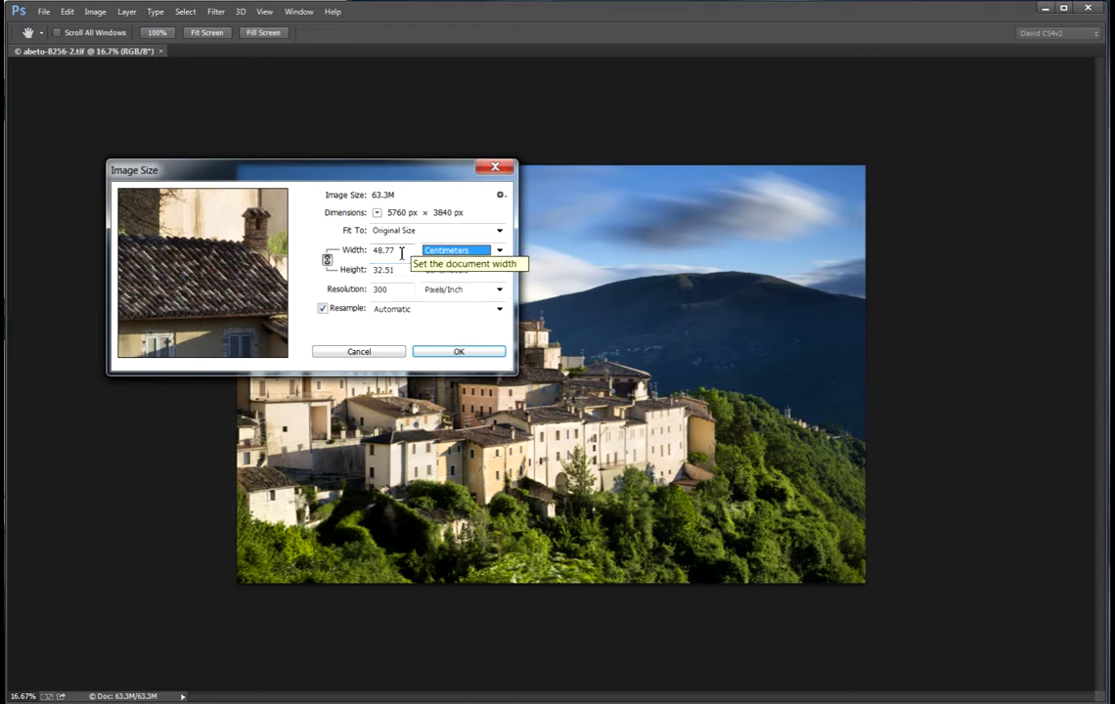
pyautogui.click(399, 251)
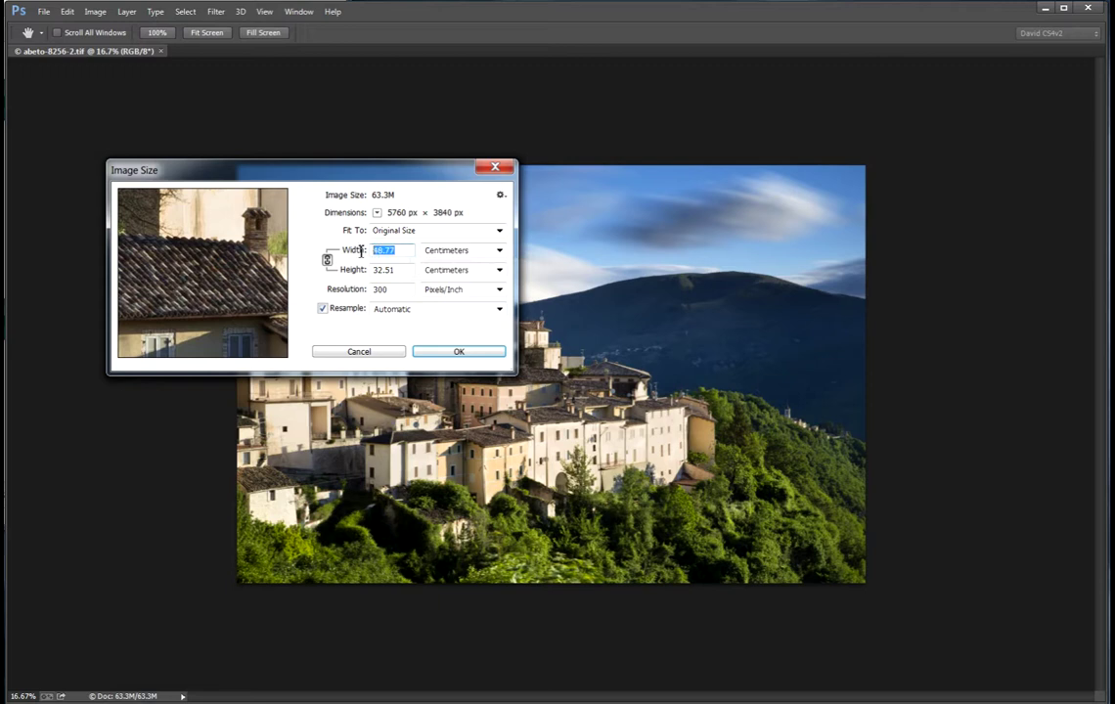
pyautogui.write('42')
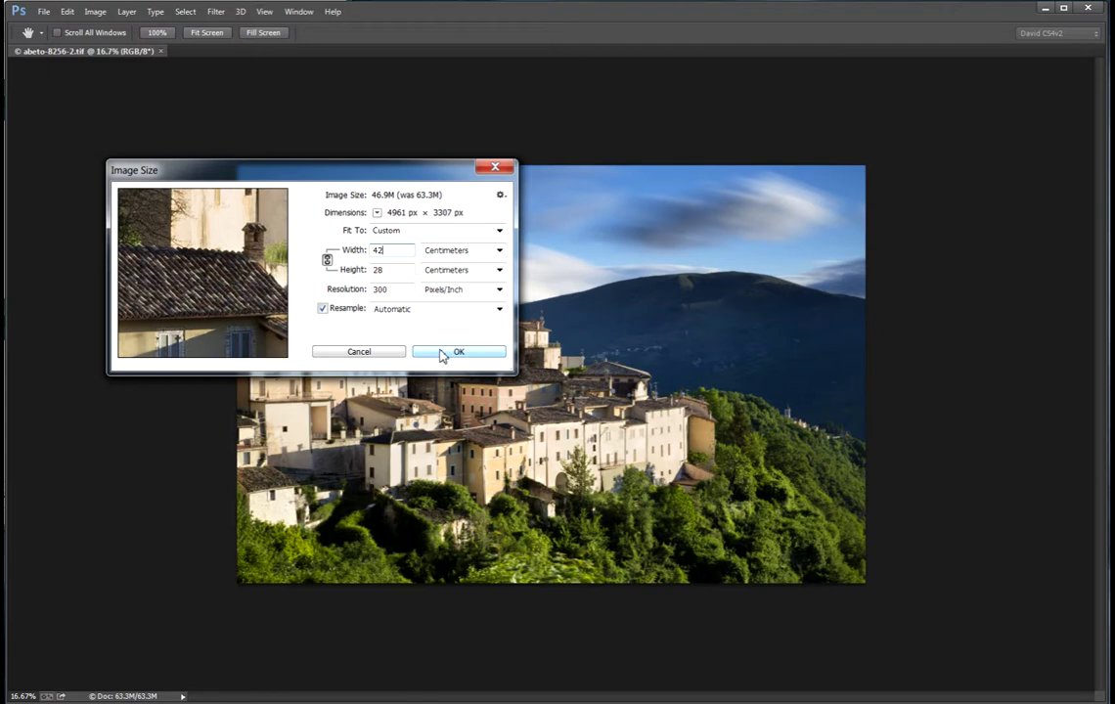
pyautogui.click(327, 352)
pyautogui.press('t')
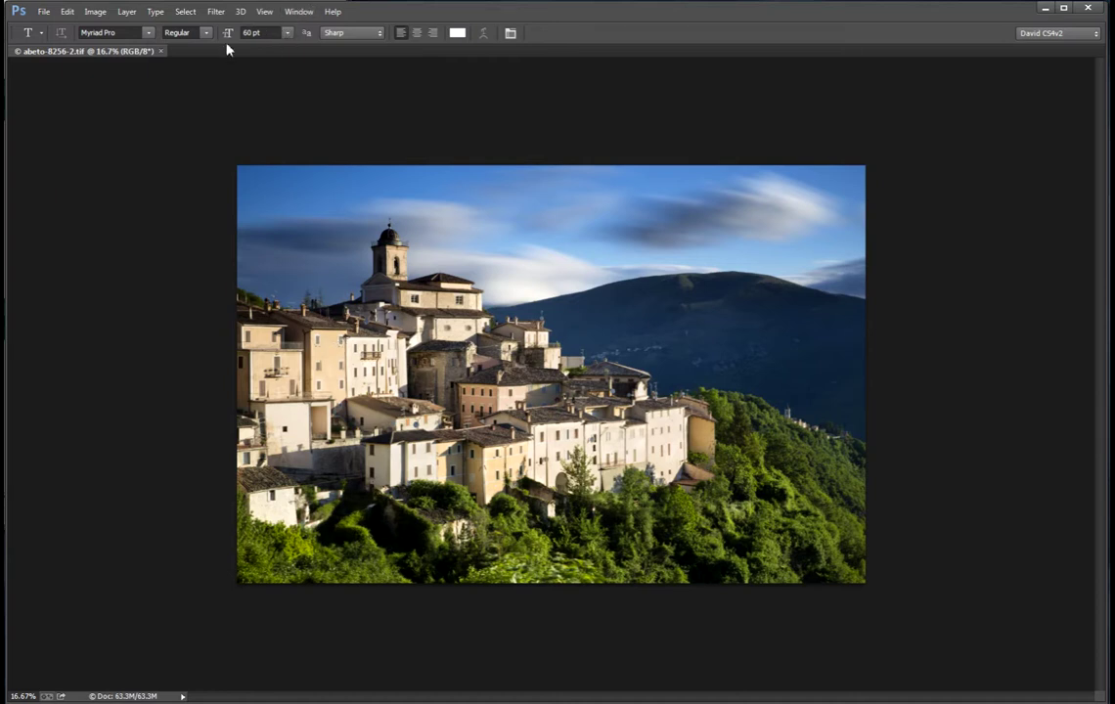
# Set the image width to 60 centimeters in the Image Size settings.
pyautogui.click(86, 13)
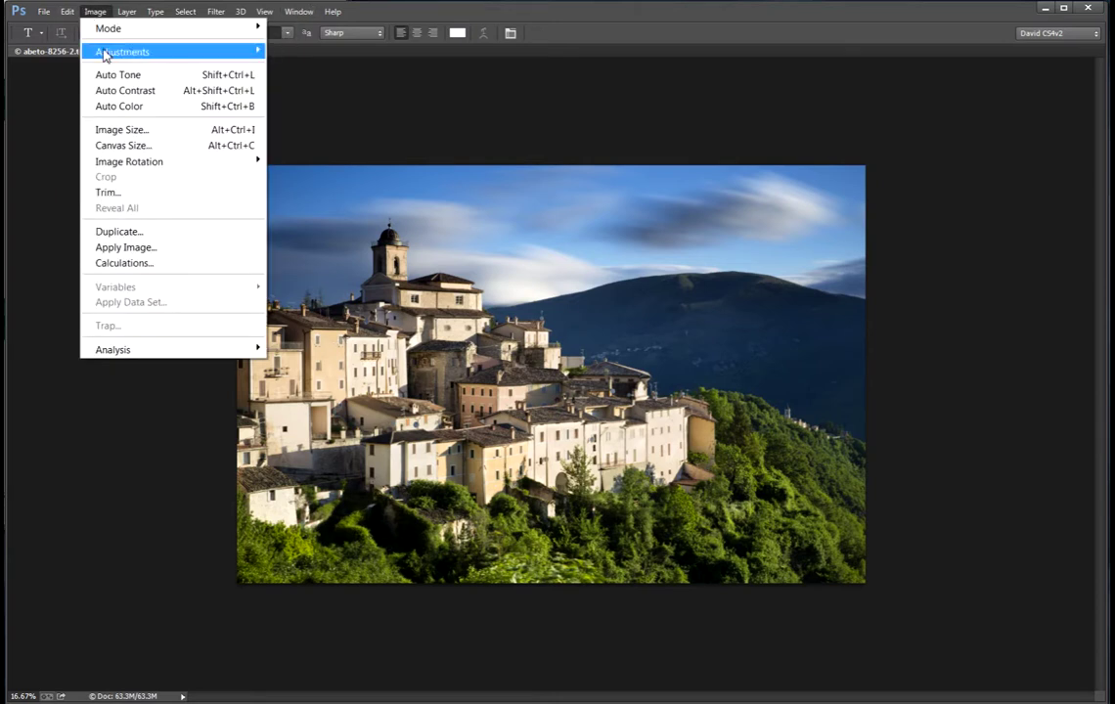
pyautogui.moveTo(122, 53)
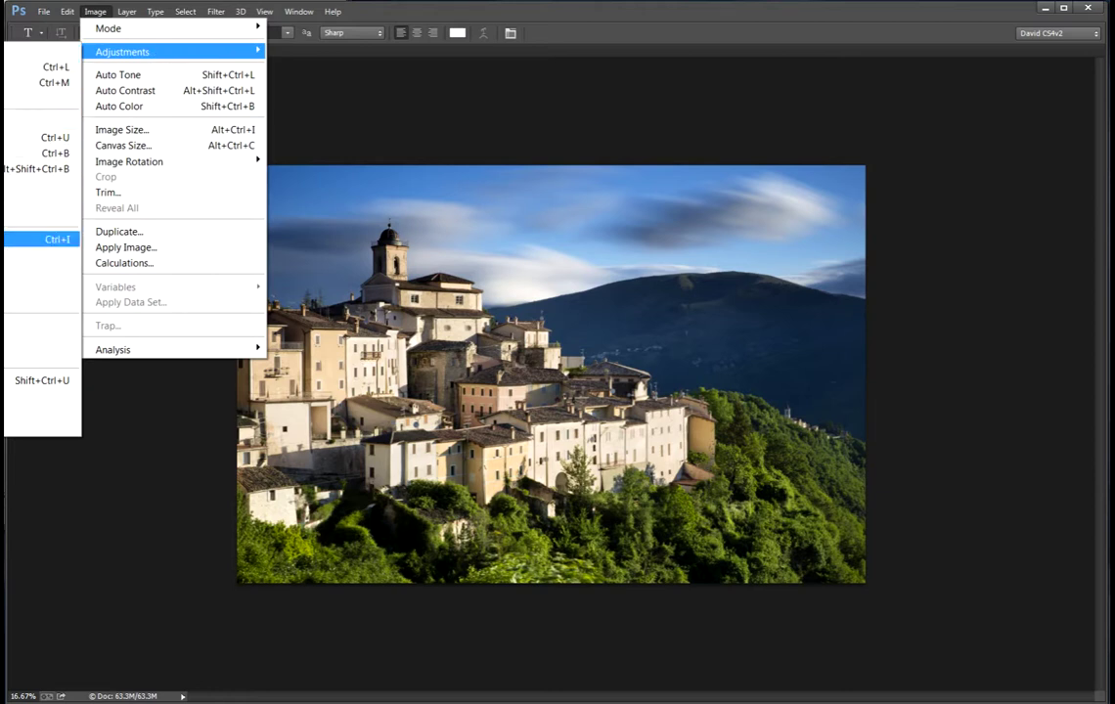
pyautogui.click(118, 129)
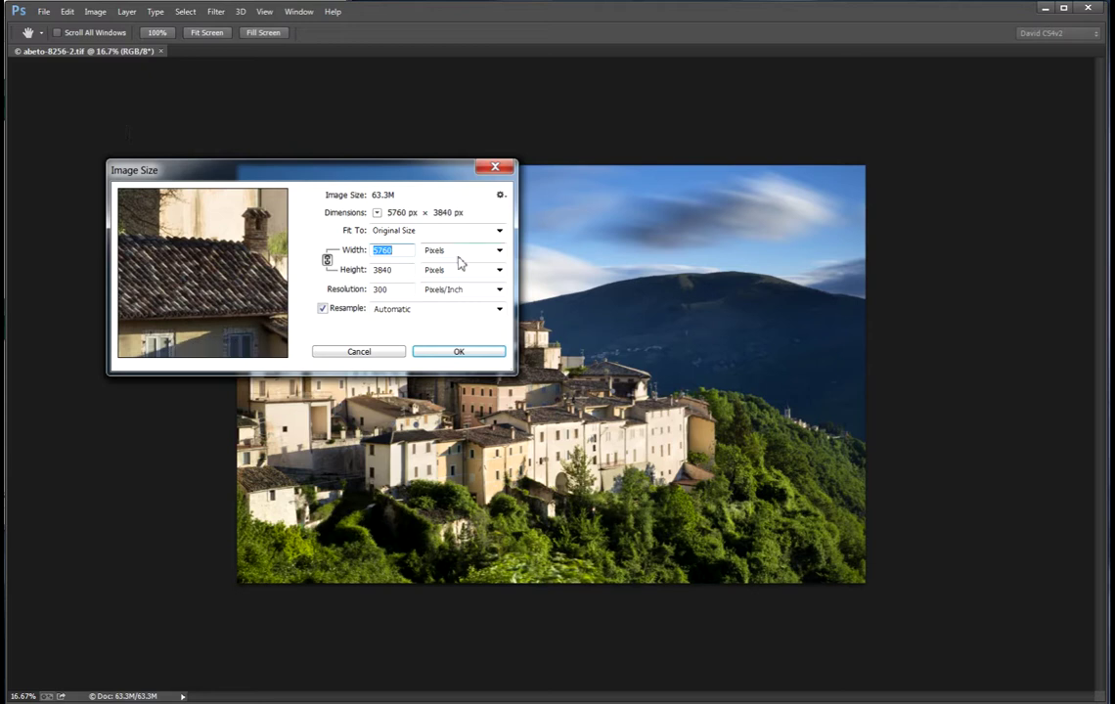
pyautogui.click(499, 251)
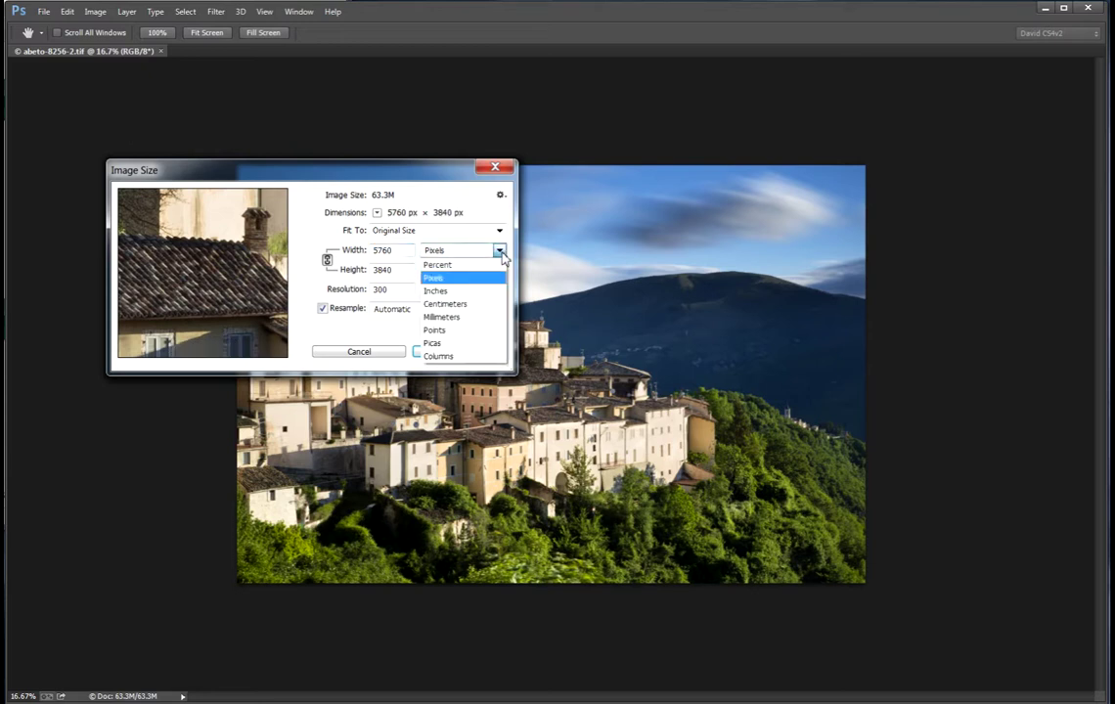
pyautogui.click(460, 304)
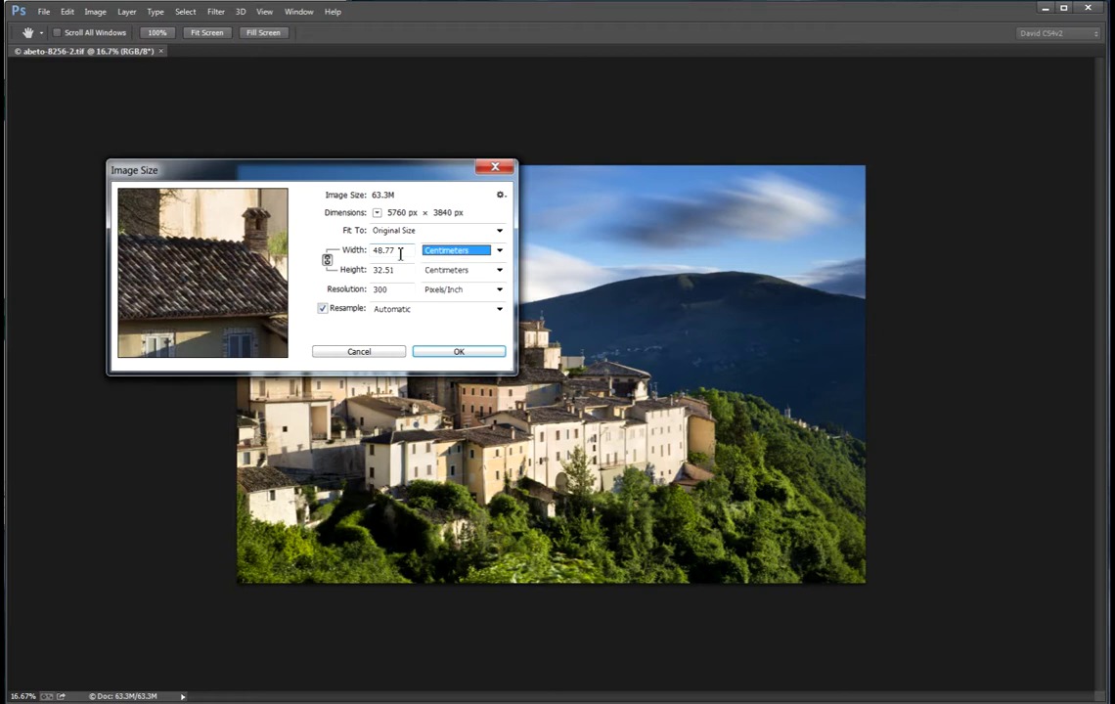
pyautogui.moveTo(398, 174); pyautogui.dragTo(336, 80)
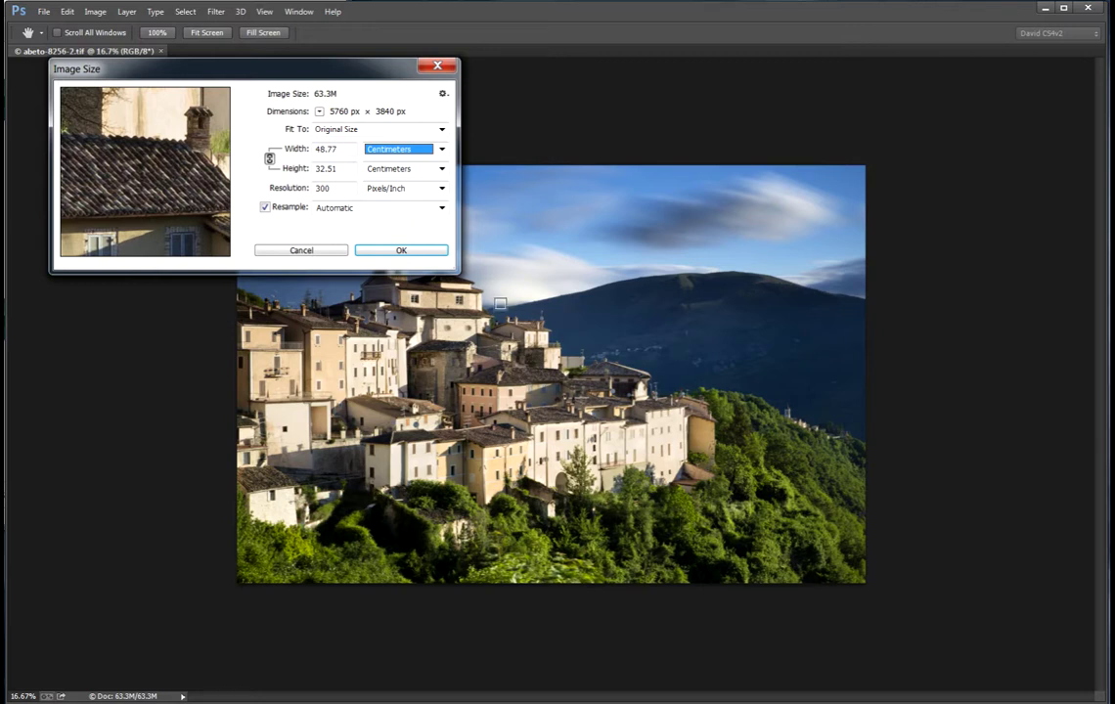
pyautogui.click(341, 148)
pyautogui.write('60')
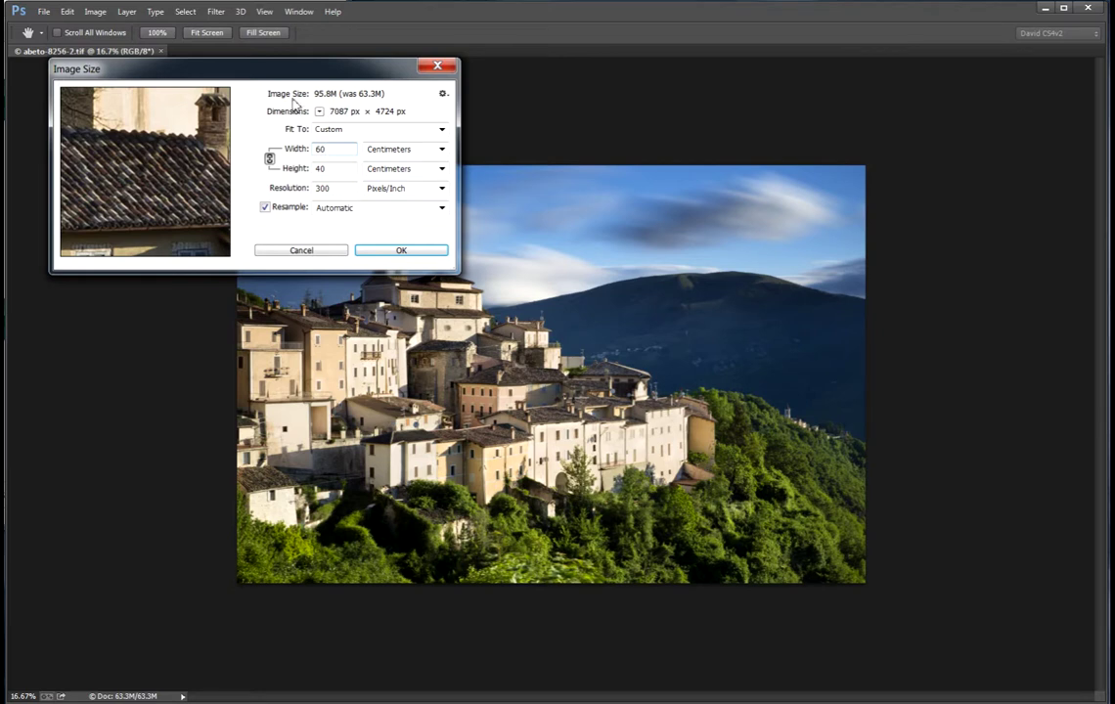
pyautogui.moveTo(286, 72); pyautogui.dragTo(291, 103)
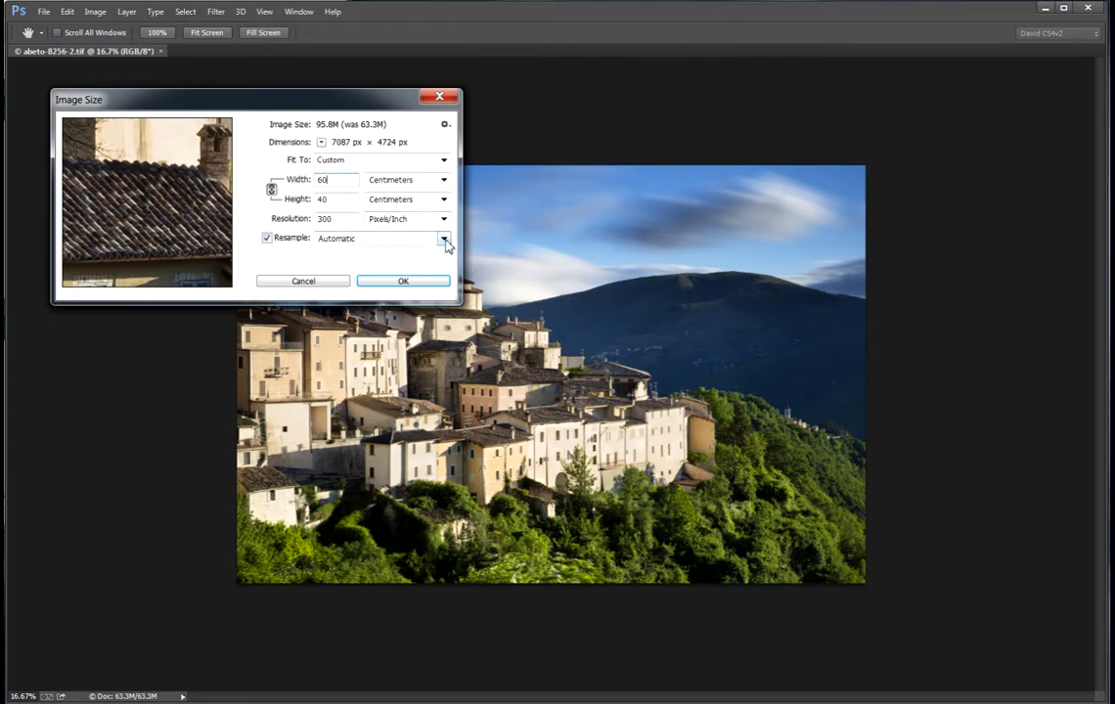
# Try the Preserve Details (enlargement) resample method, check the roof preview, and cancel the resize.
pyautogui.click(444, 239)
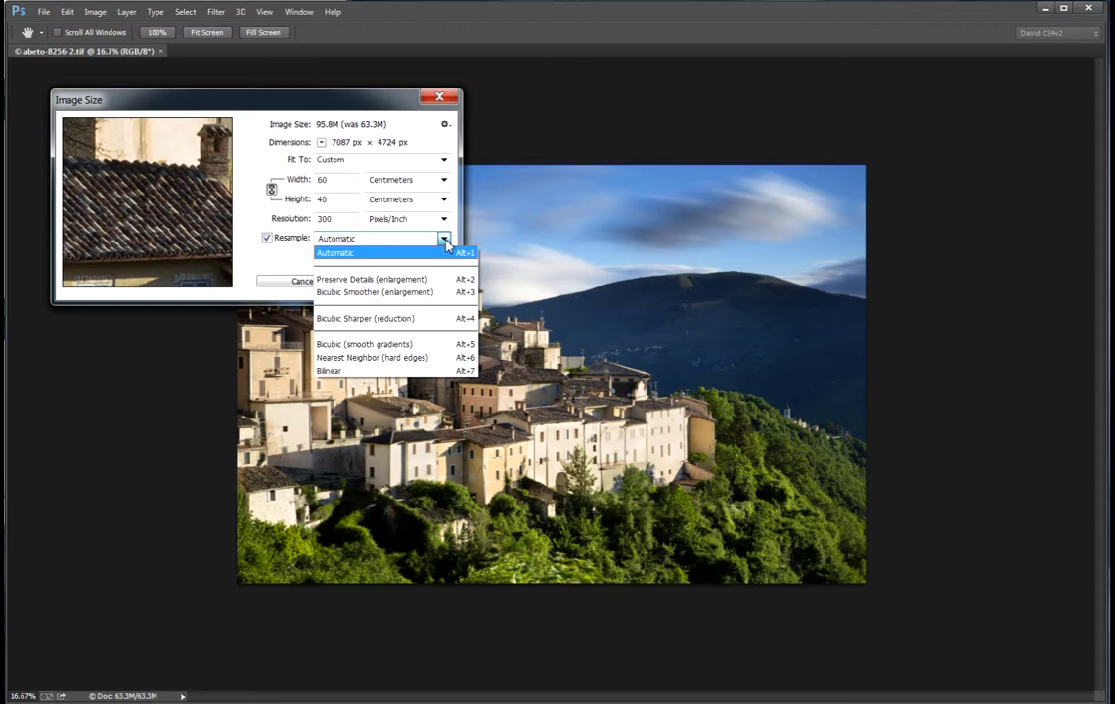
pyautogui.click(383, 283)
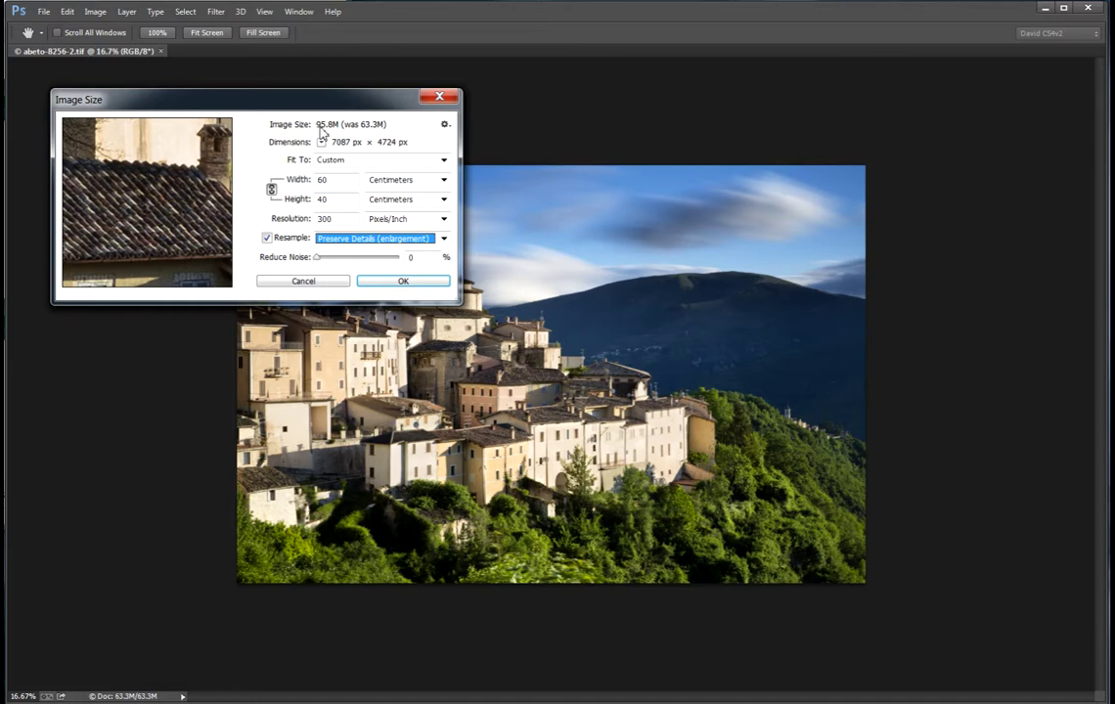
pyautogui.moveTo(160, 217)
pyautogui.moveTo(204, 206)
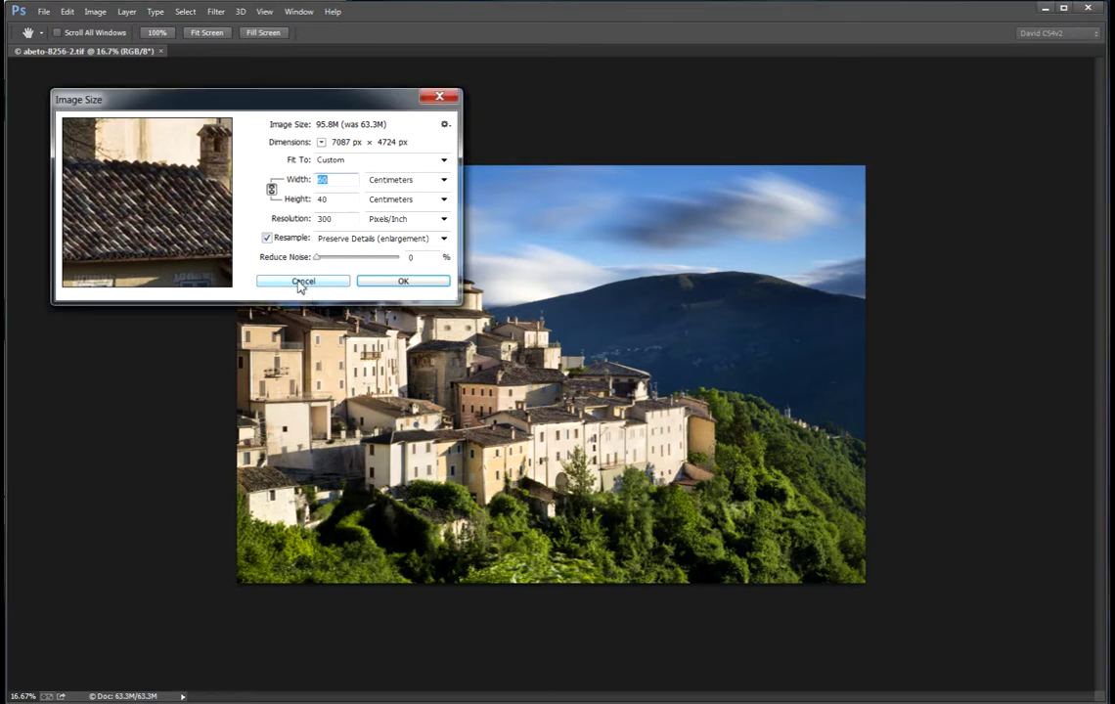
pyautogui.click(299, 282)
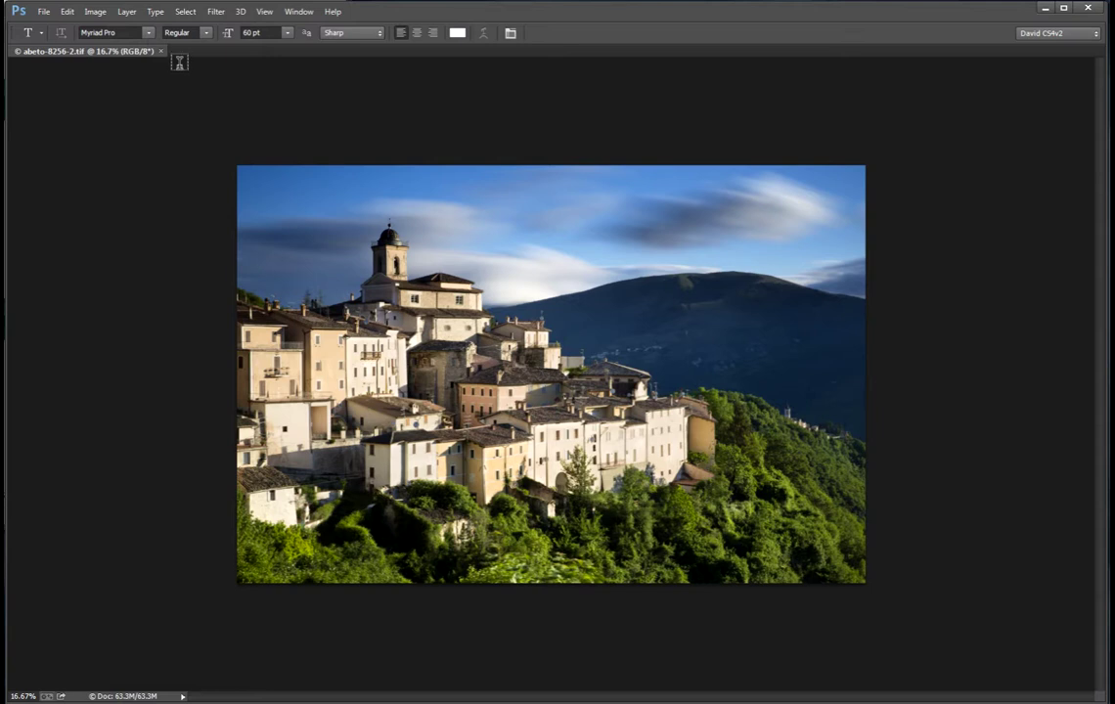
# Enlarge the village photo to a width of 120 centimeters and apply the new image size.
pyautogui.click(96, 12)
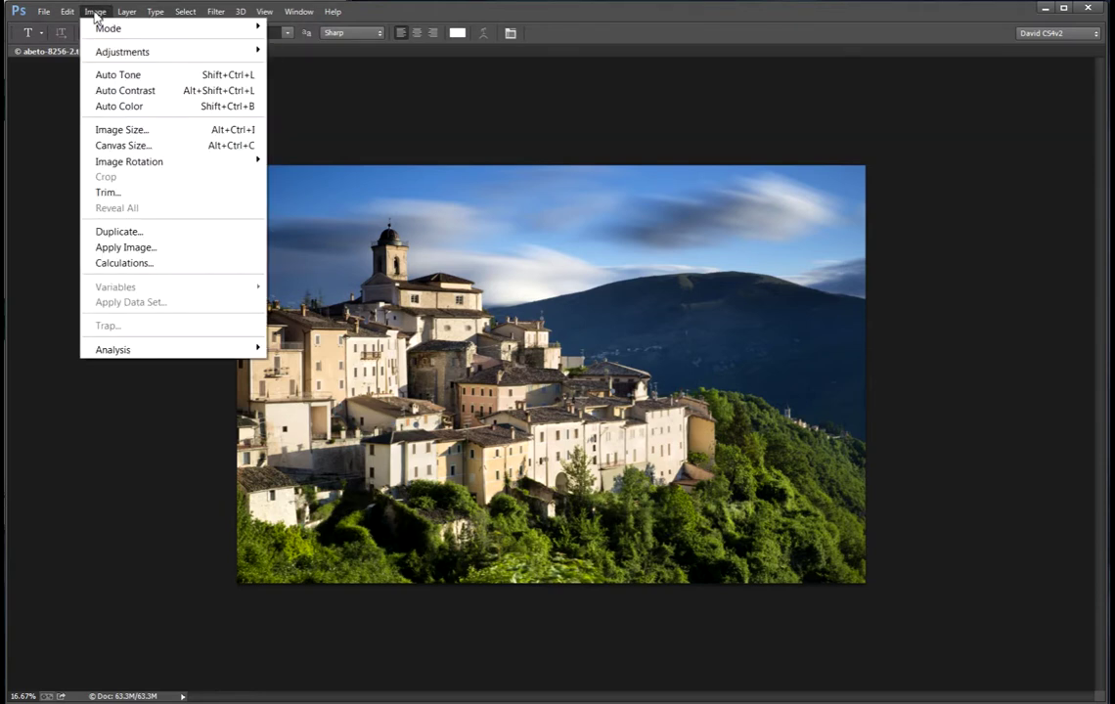
pyautogui.click(102, 131)
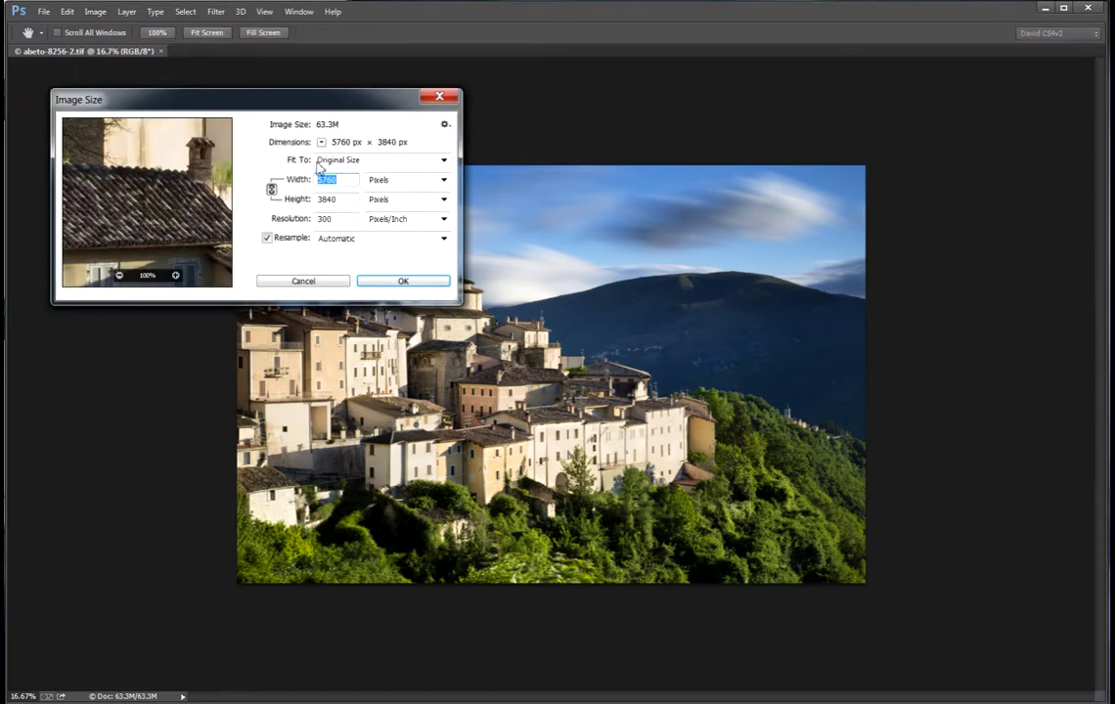
pyautogui.click(444, 180)
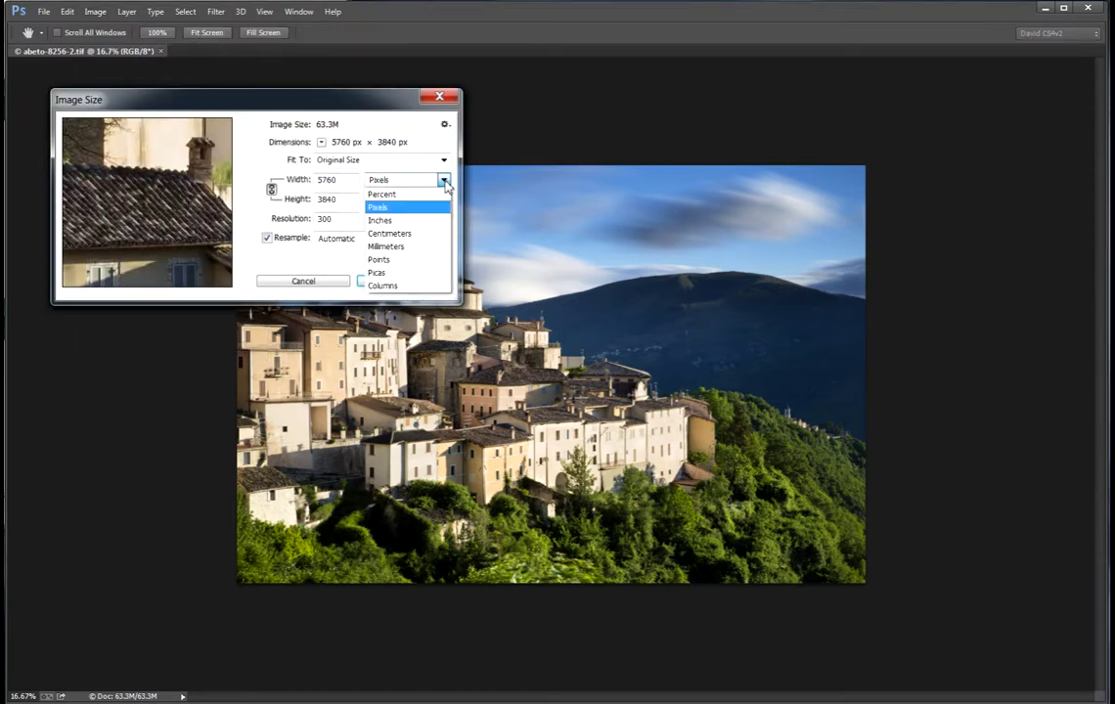
pyautogui.click(405, 233)
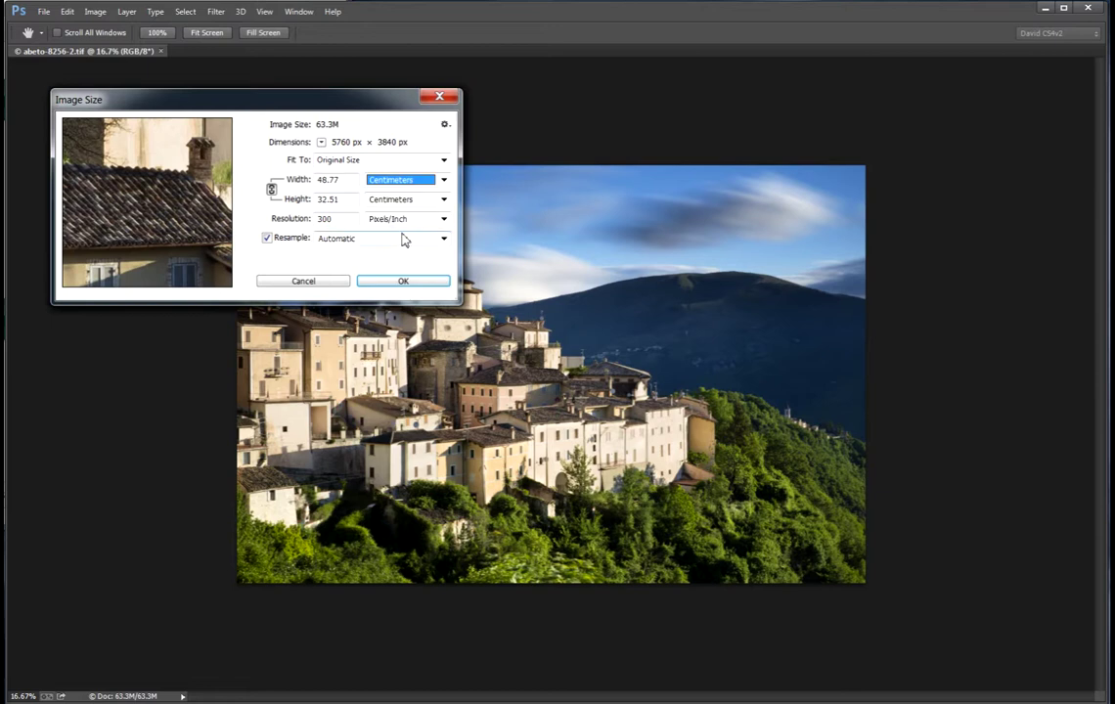
pyautogui.doubleClick(347, 180)
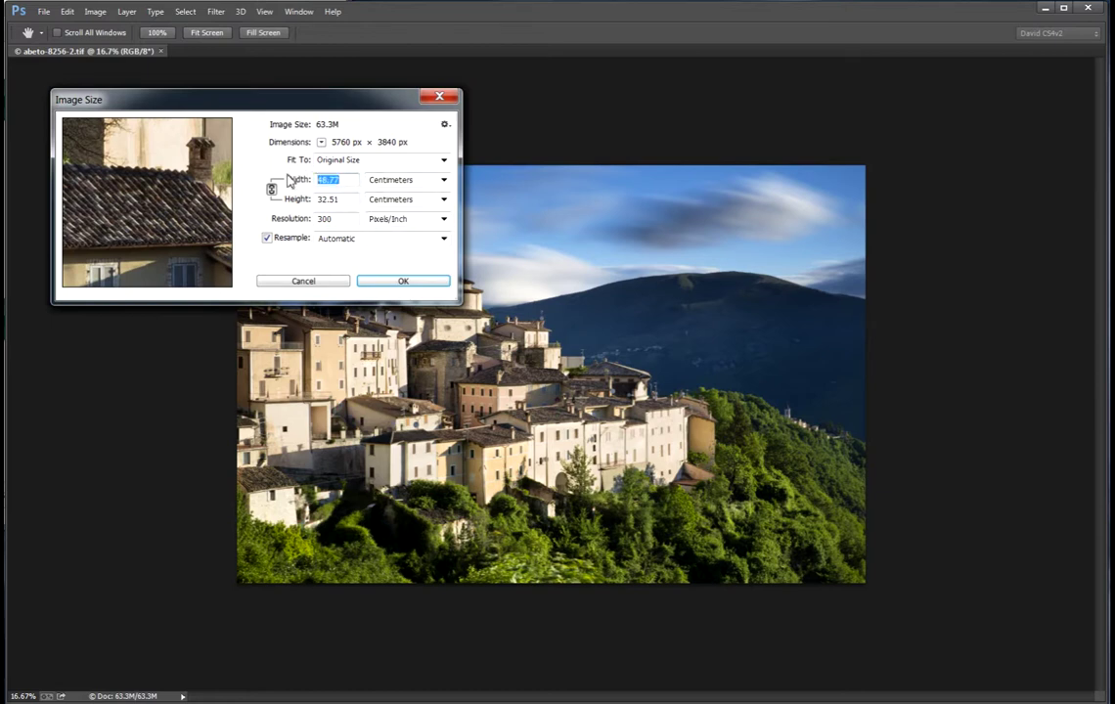
pyautogui.write('1.2')
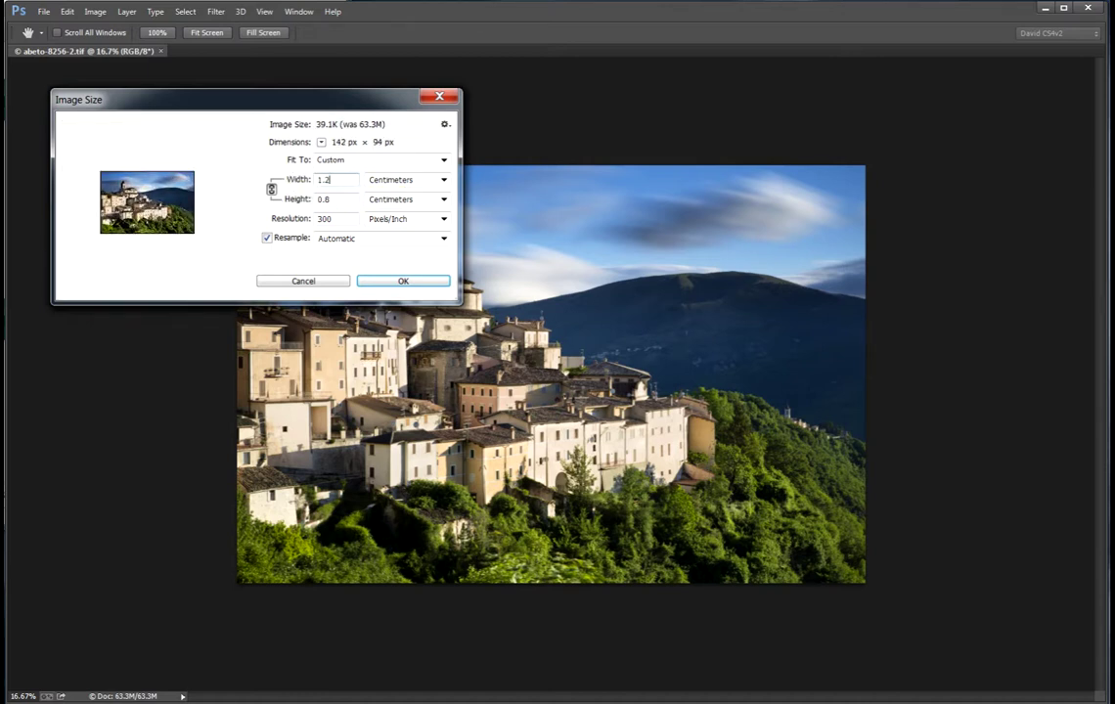
pyautogui.click(443, 180)
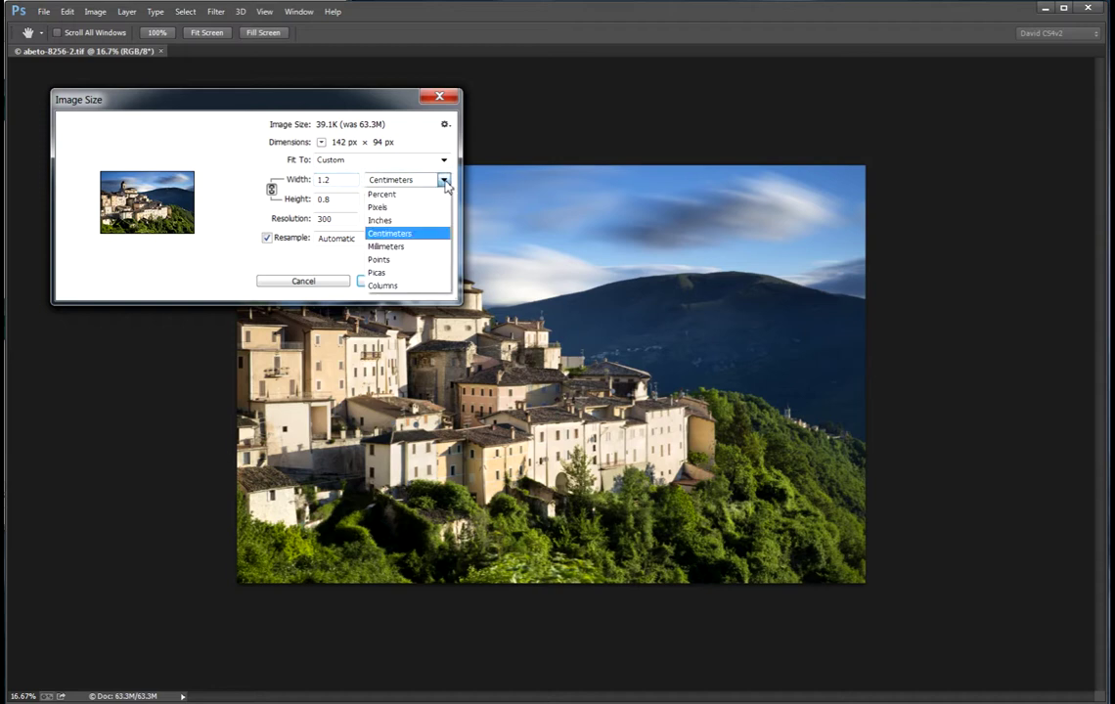
pyautogui.click(445, 182)
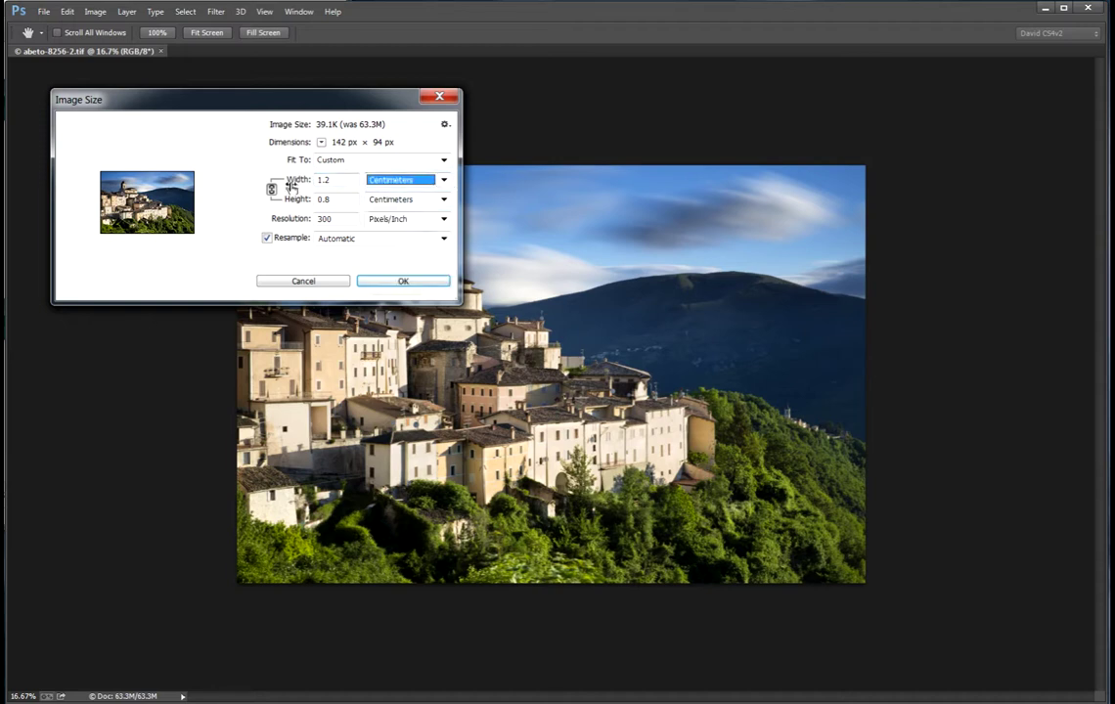
pyautogui.moveTo(330, 185); pyautogui.dragTo(325, 184)
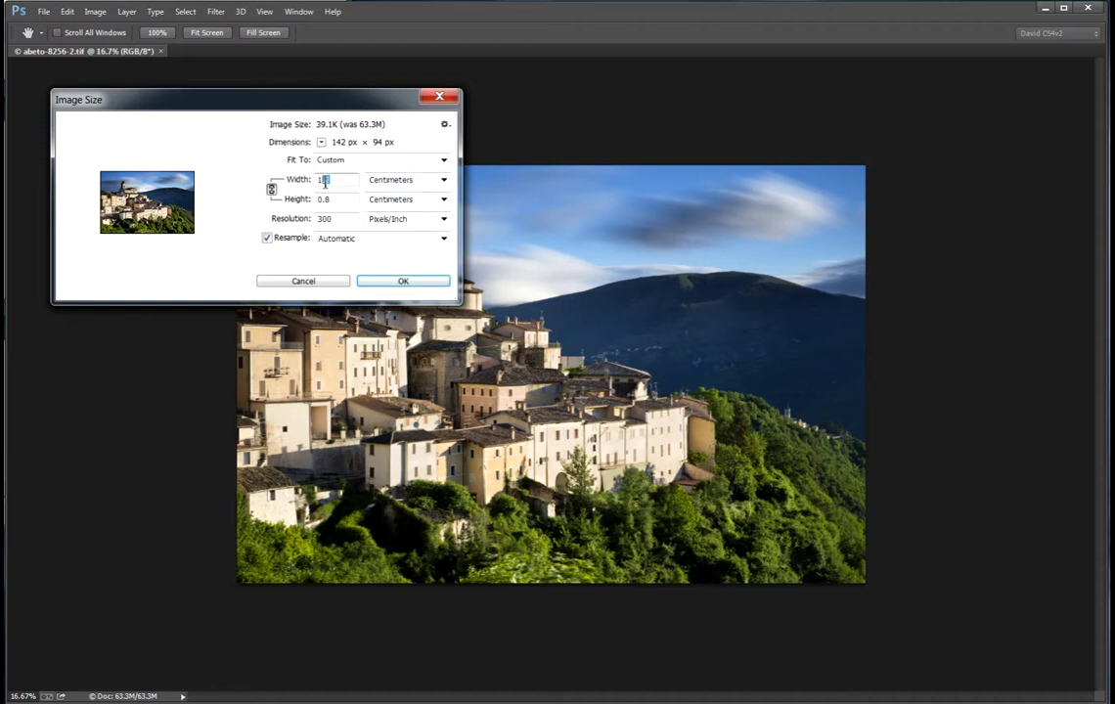
pyautogui.write('20')
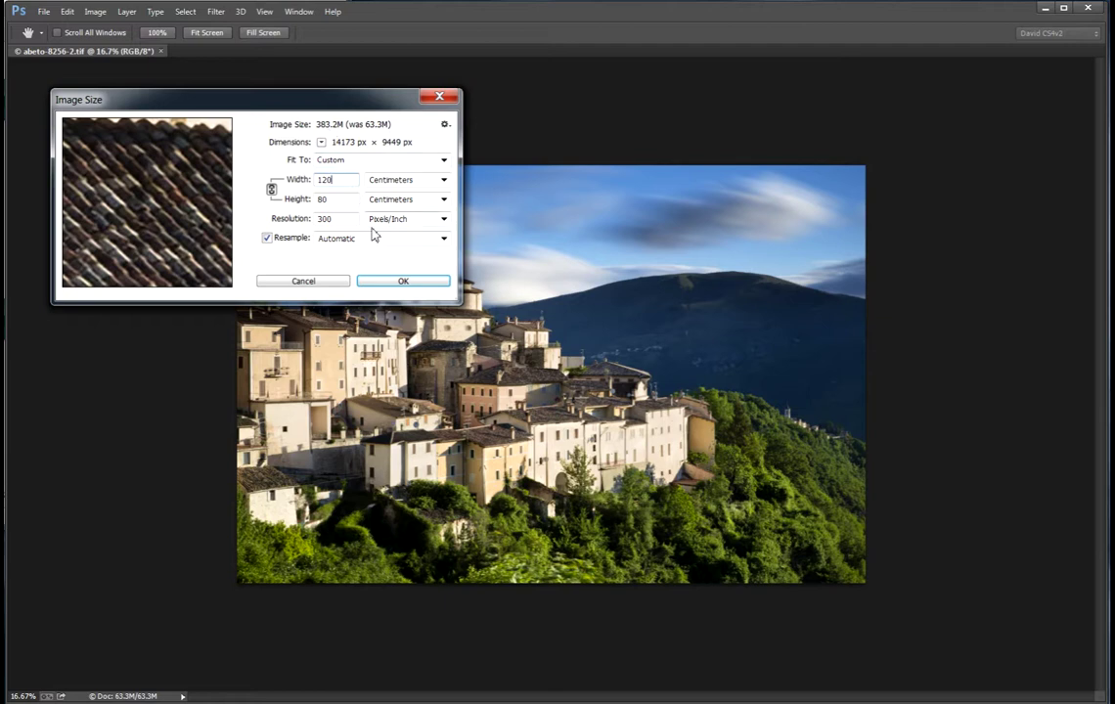
pyautogui.click(389, 282)
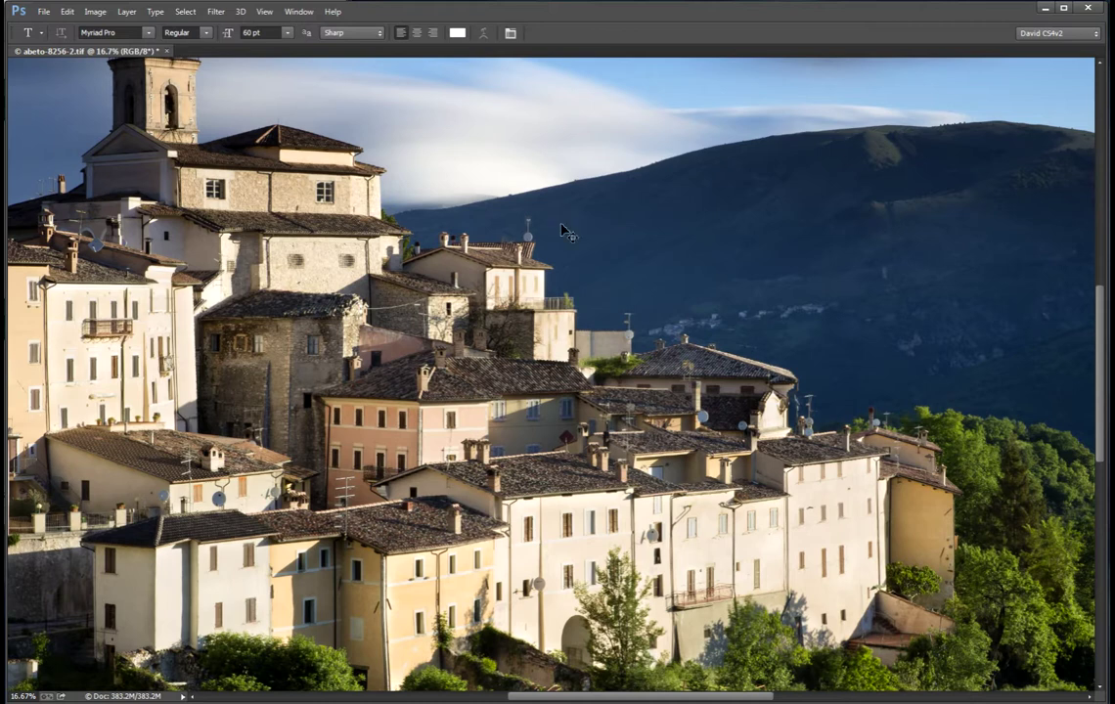
# Examine the detail quality of the enlarged photo at 100% across the rooftops, windows and chimneys.
pyautogui.scroll(6, 563, 231)
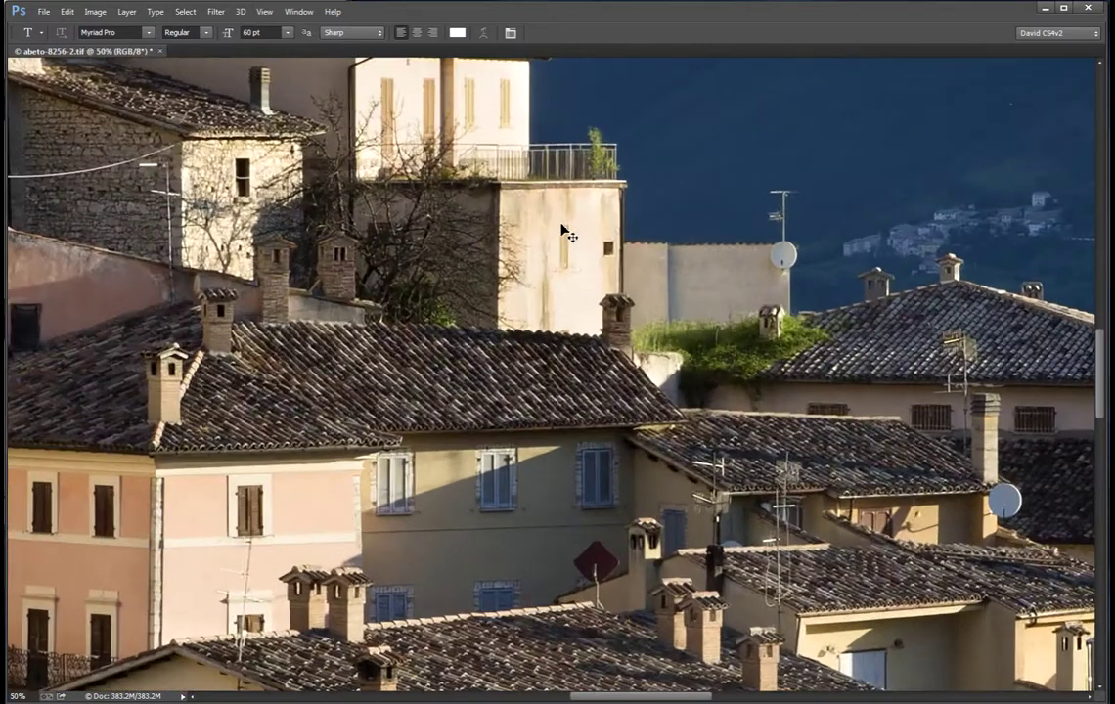
pyautogui.scroll(2, 563, 231)
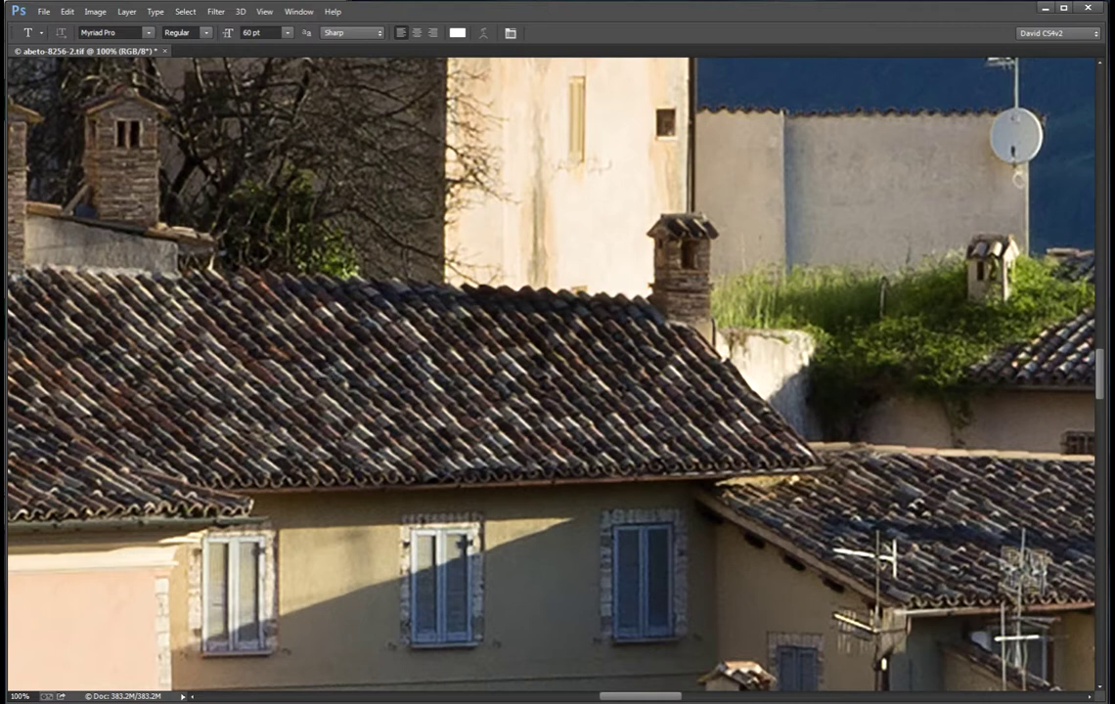
pyautogui.scroll(-7, 551, 375)
pyautogui.hscroll(11, 551, 374)
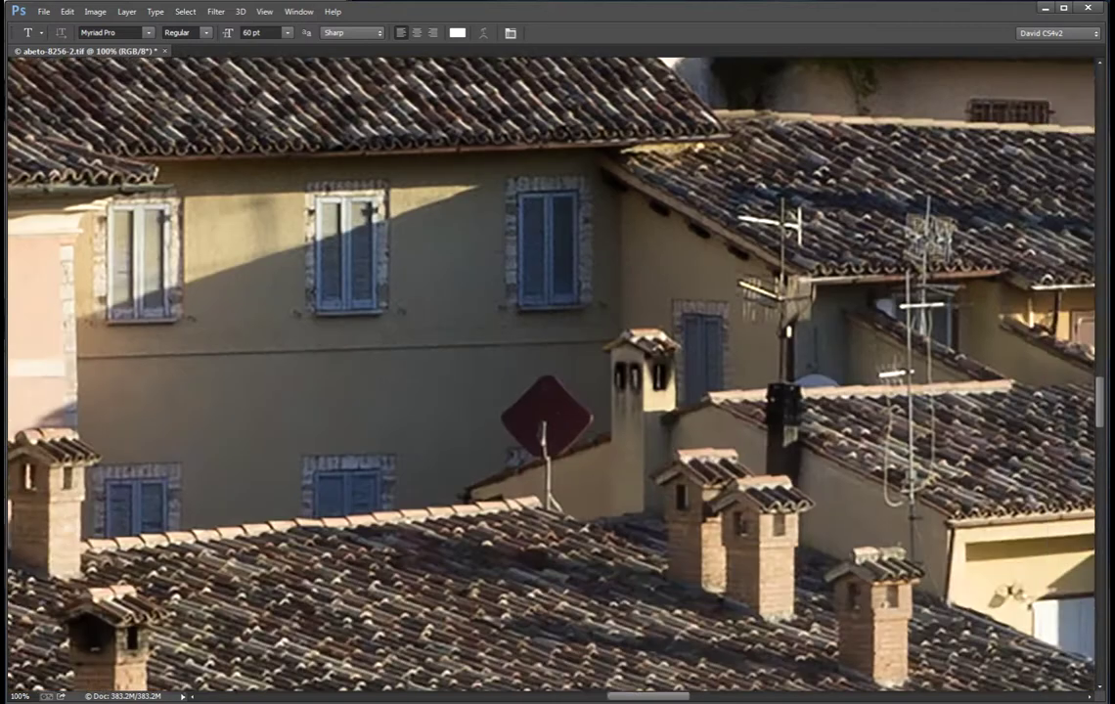
pyautogui.scroll(-5, 551, 374)
pyautogui.hscroll(10, 550, 374)
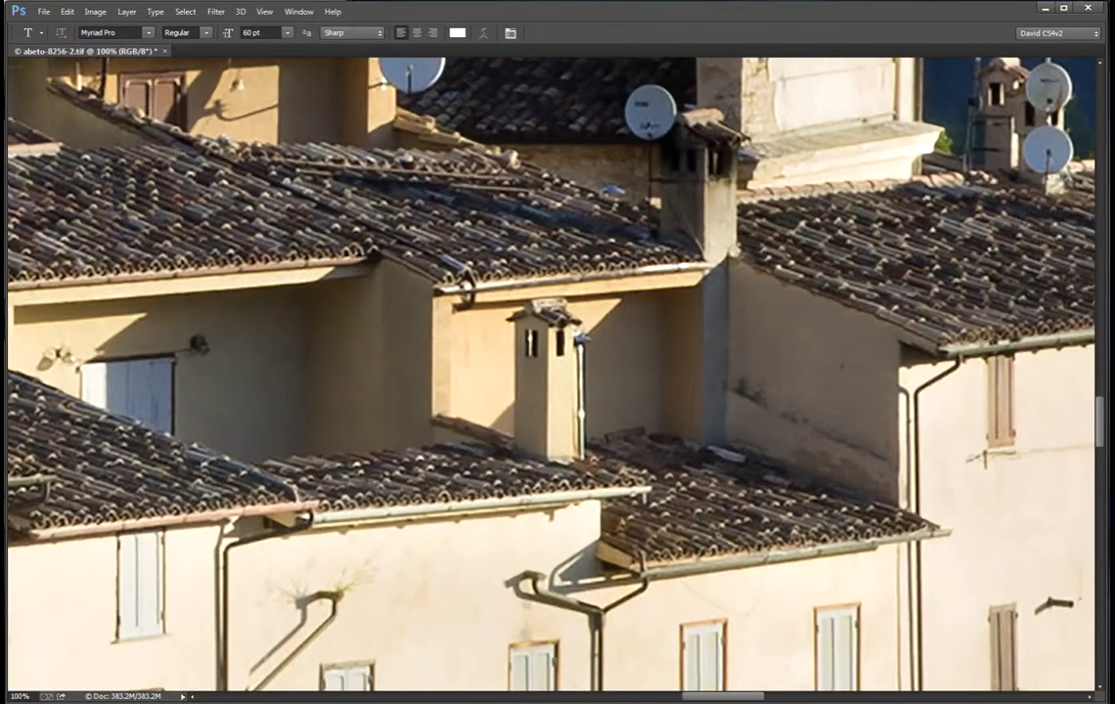
# Inspect the facades, satellite dishes, stone walls and bare trees of the 120 cm enlargement at 100% for loss of quality.
pyautogui.scroll(-10, 551, 375)
pyautogui.hscroll(-5, 550, 375)
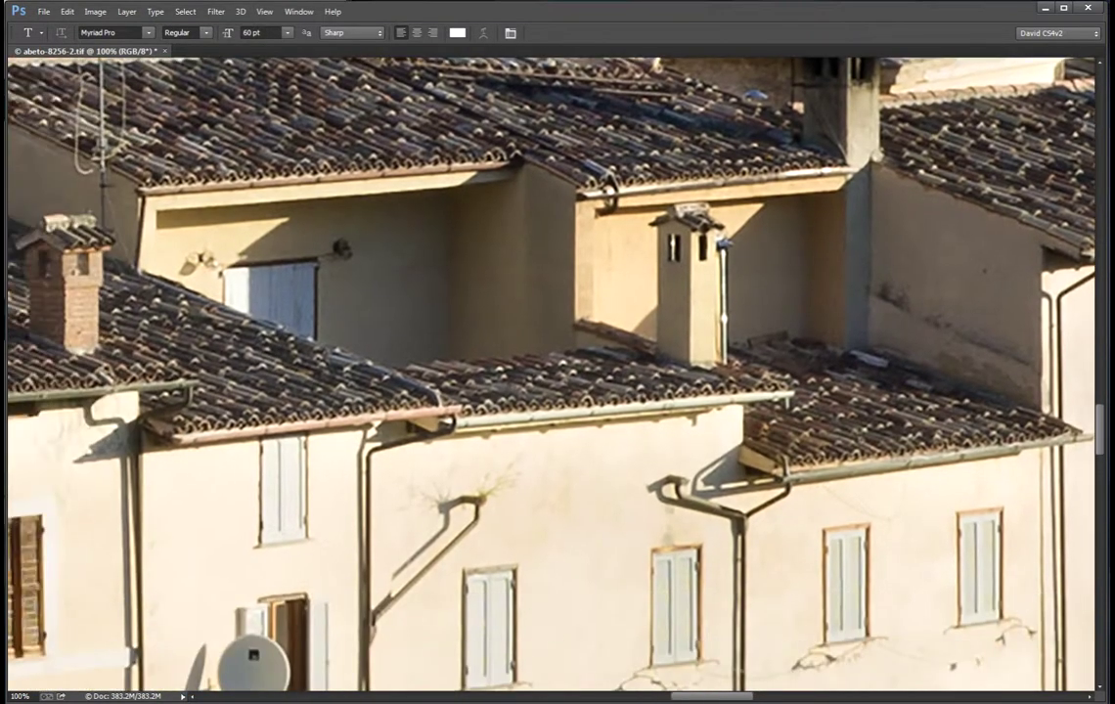
pyautogui.hscroll(9, 551, 374)
pyautogui.scroll(2, 551, 375)
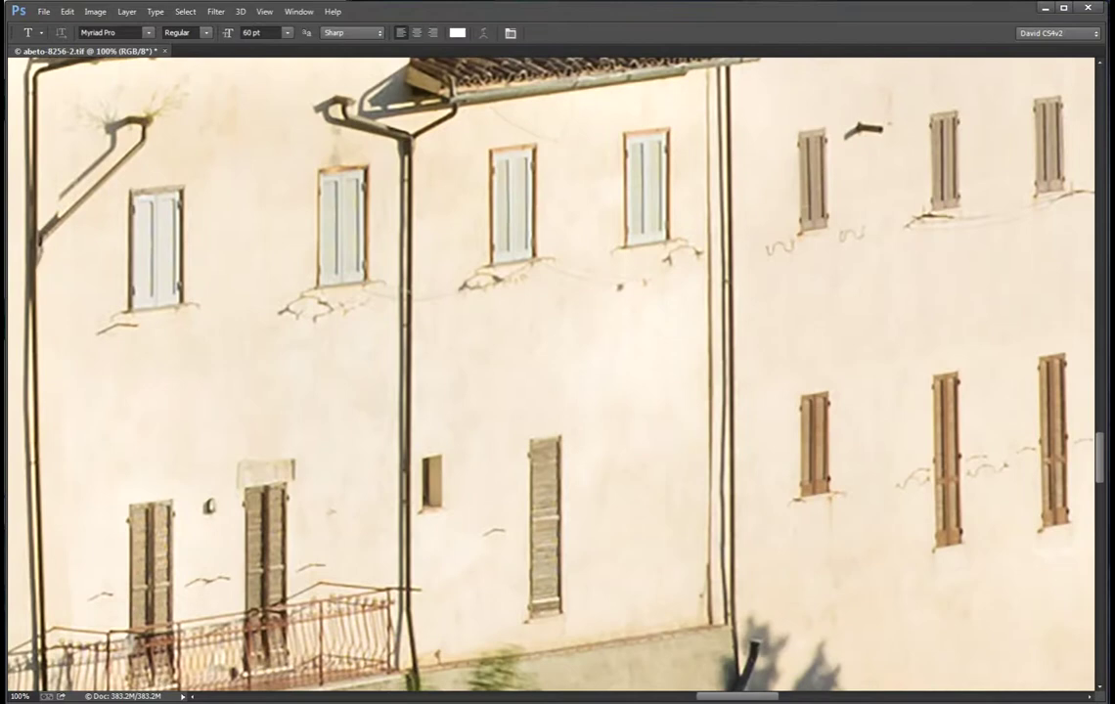
pyautogui.scroll(8, 550, 374)
pyautogui.hscroll(2, 550, 374)
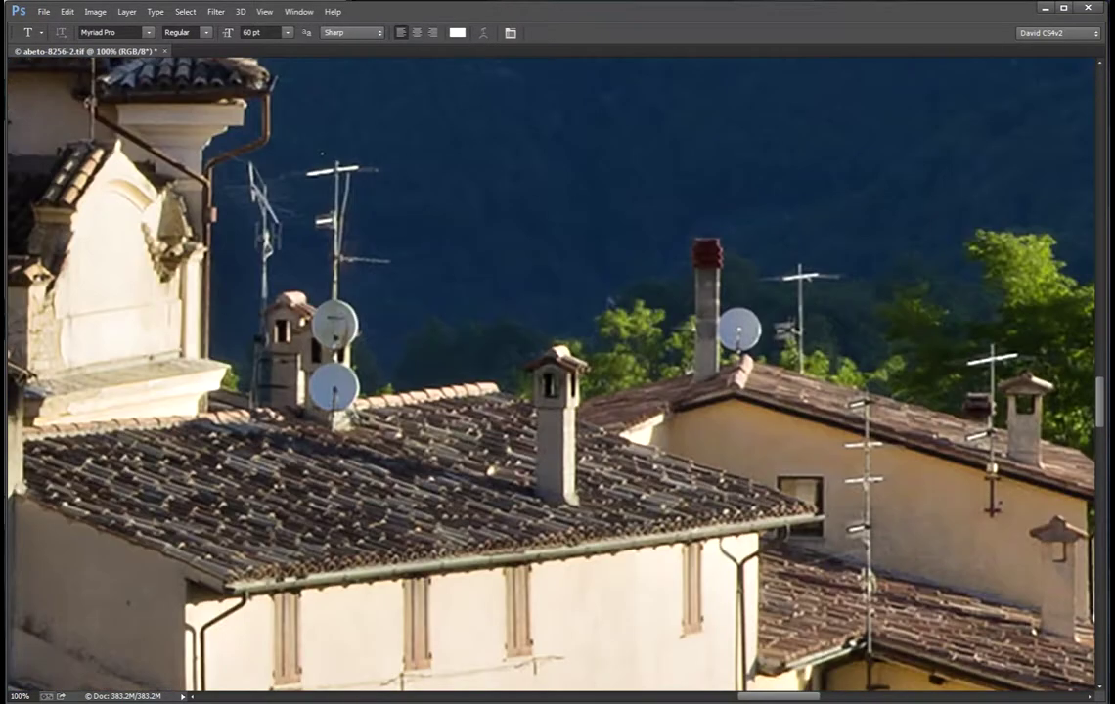
pyautogui.hscroll(-2, 551, 374)
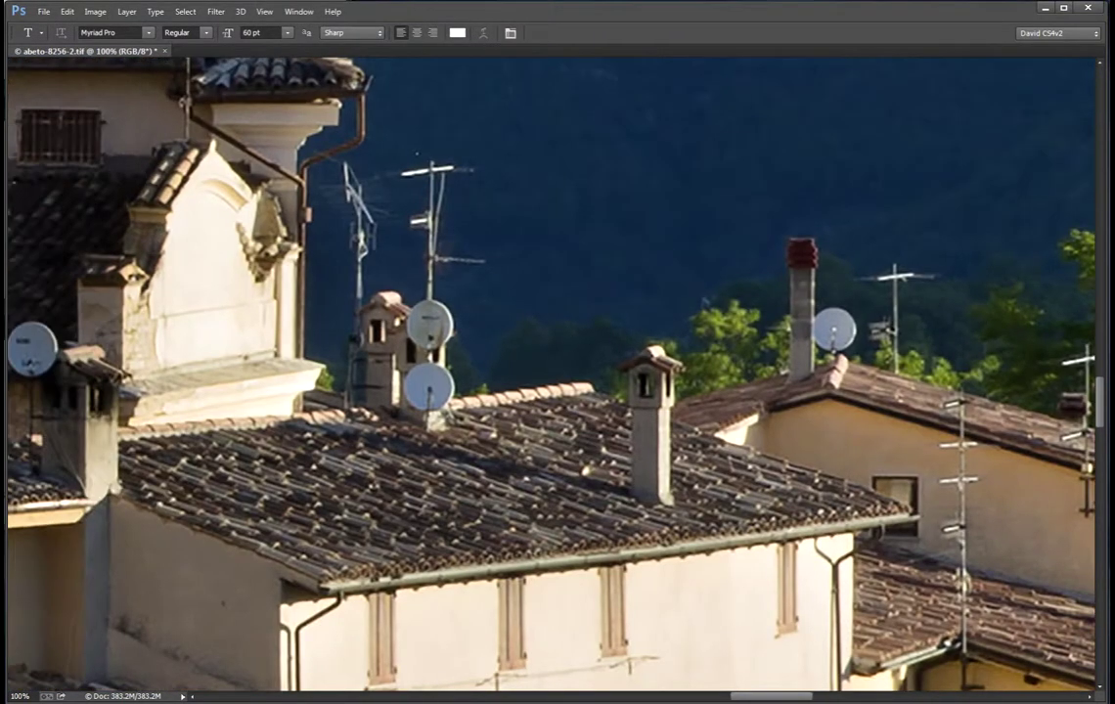
pyautogui.hscroll(-2, 550, 374)
pyautogui.scroll(-1, 551, 374)
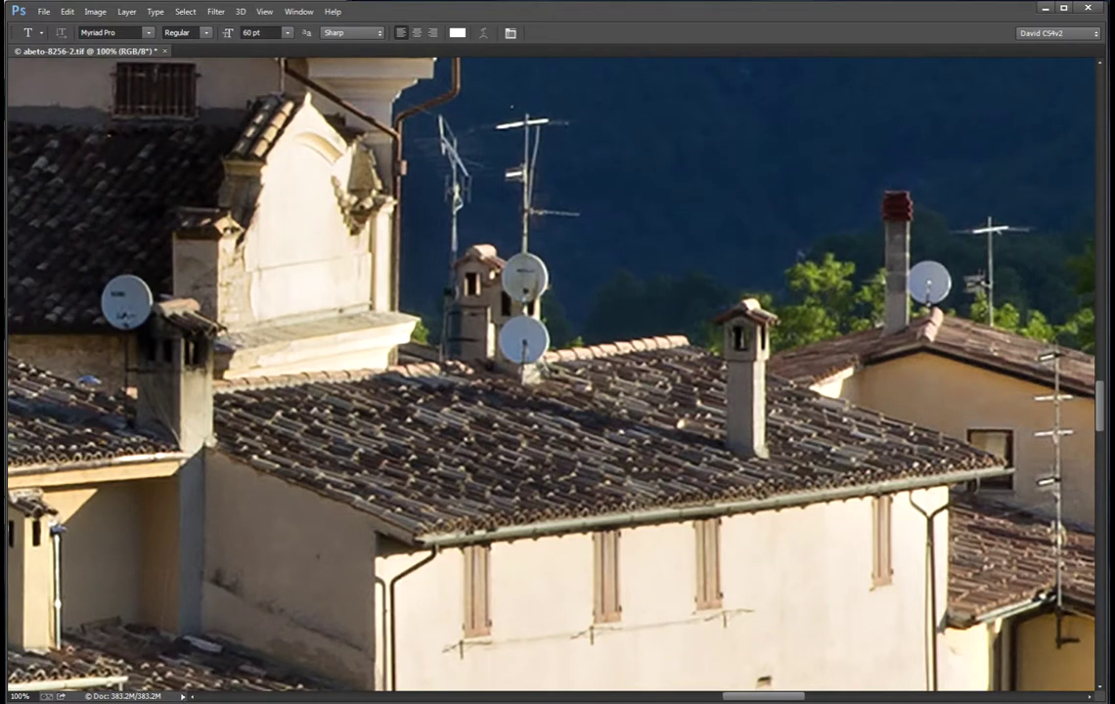
pyautogui.hotkey('ctrl', 'z')
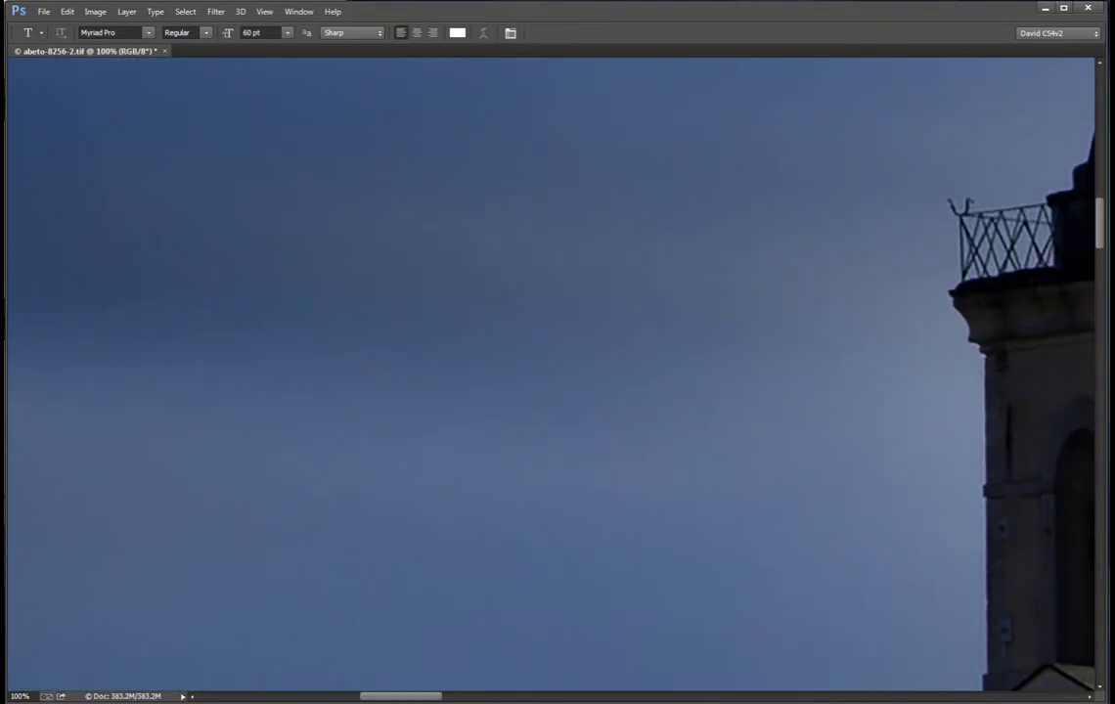
pyautogui.scroll(-15, 550, 373)
pyautogui.hscroll(20, 551, 374)
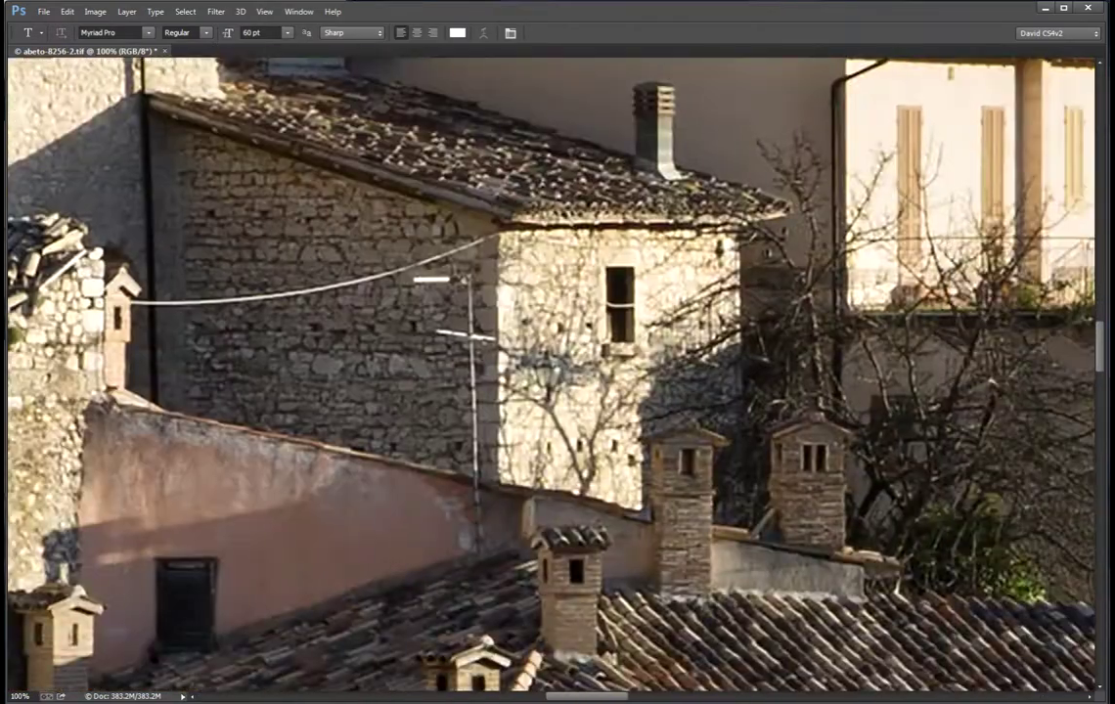
pyautogui.hscroll(20, 551, 373)
pyautogui.scroll(-5, 550, 374)
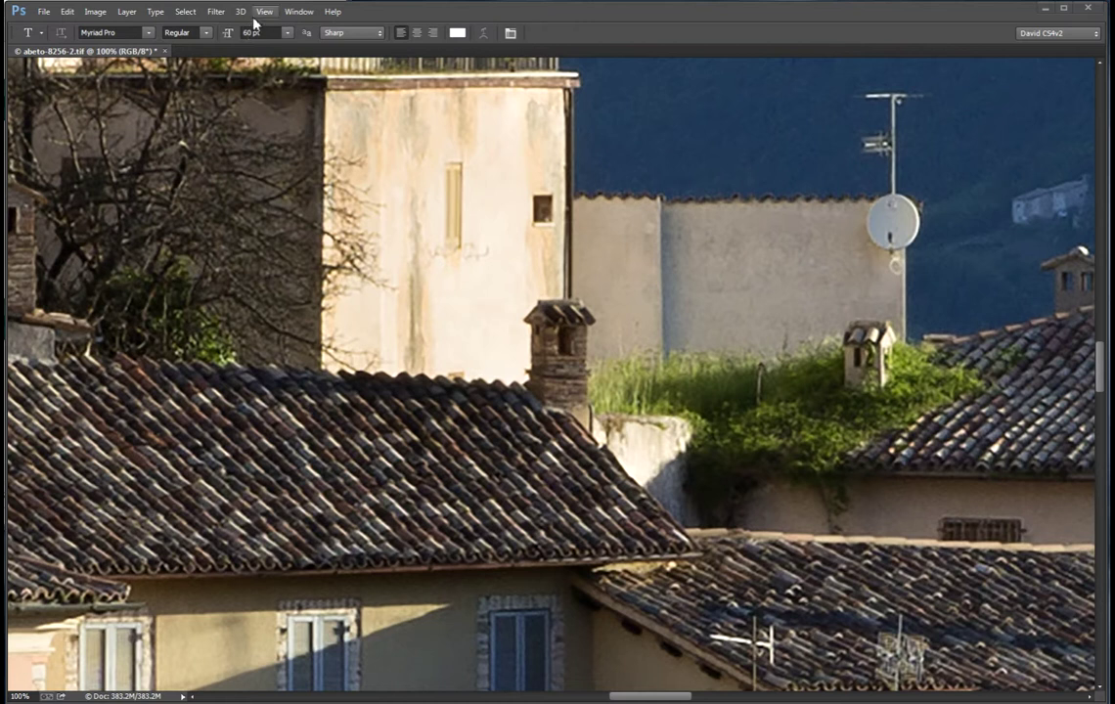
# Try the Unsharp Mask filter at an amount of 100% and inspect its effect on the wall, roof edge and dark hillside.
pyautogui.click(216, 12)
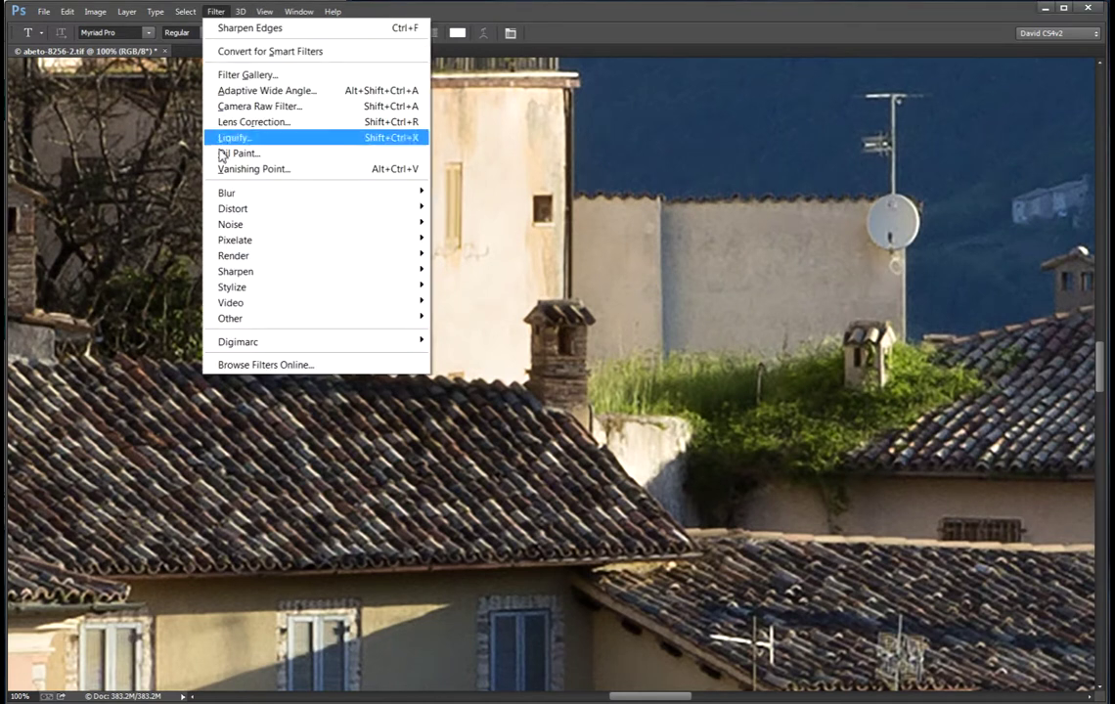
pyautogui.moveTo(239, 278)
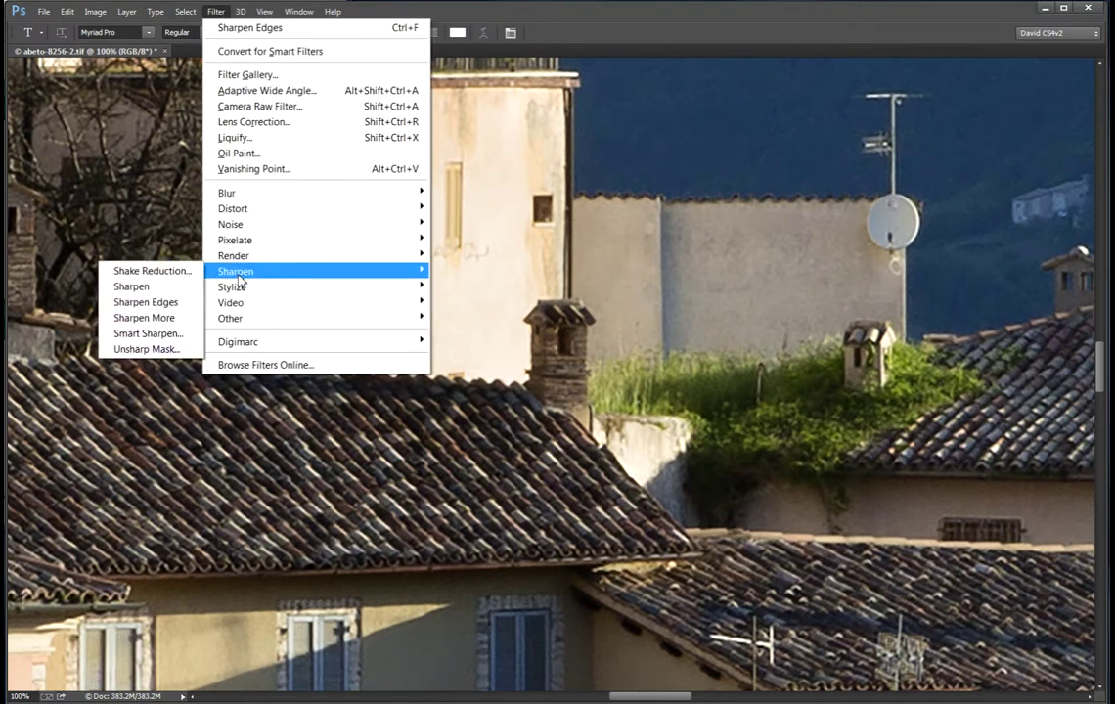
pyautogui.click(156, 349)
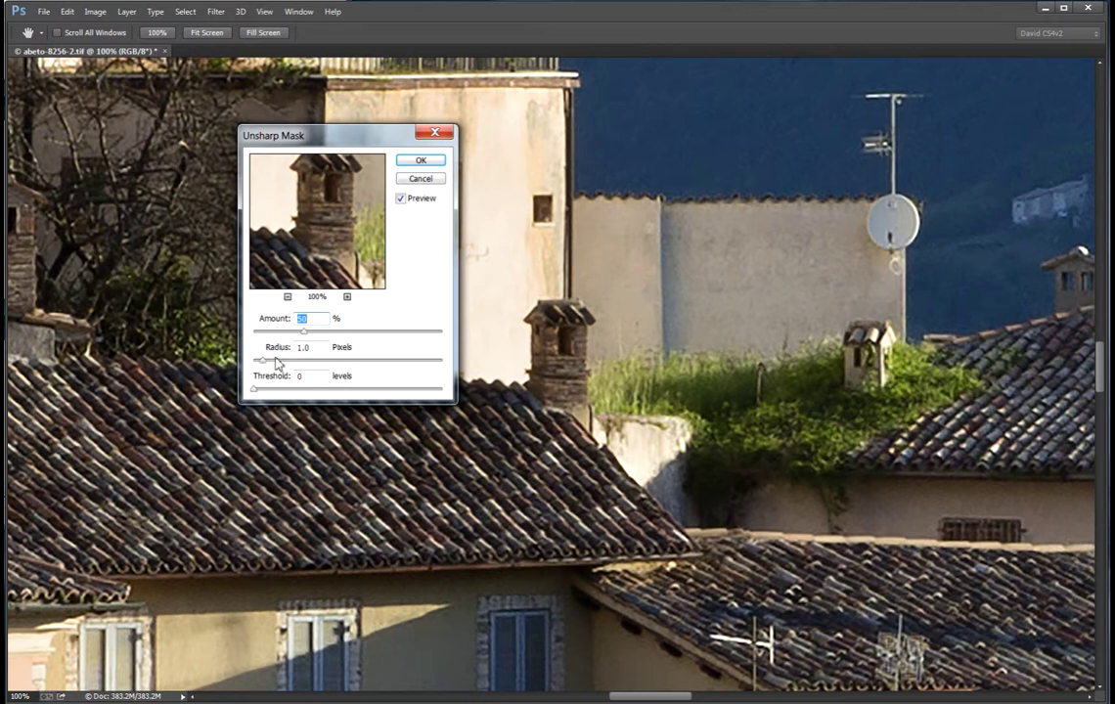
pyautogui.moveTo(303, 332); pyautogui.dragTo(356, 331)
pyautogui.click(400, 199)
pyautogui.click(401, 199)
pyautogui.moveTo(330, 223); pyautogui.dragTo(269, 256)
pyautogui.moveTo(328, 157); pyautogui.dragTo(246, 299)
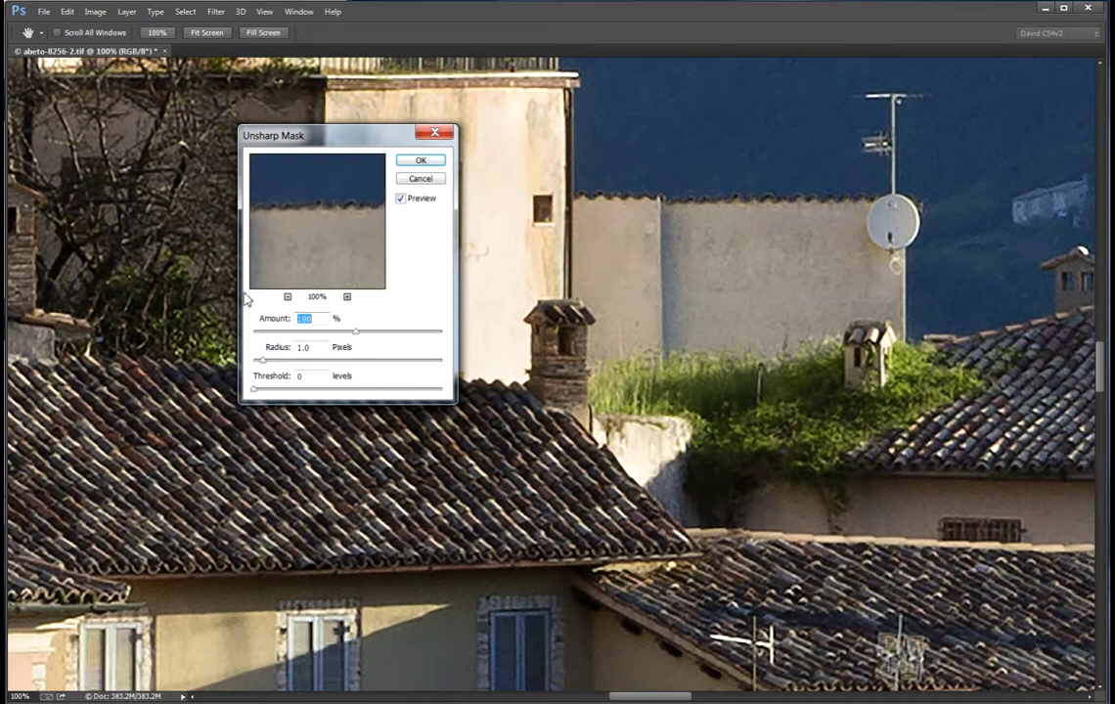
pyautogui.moveTo(330, 206); pyautogui.dragTo(333, 259)
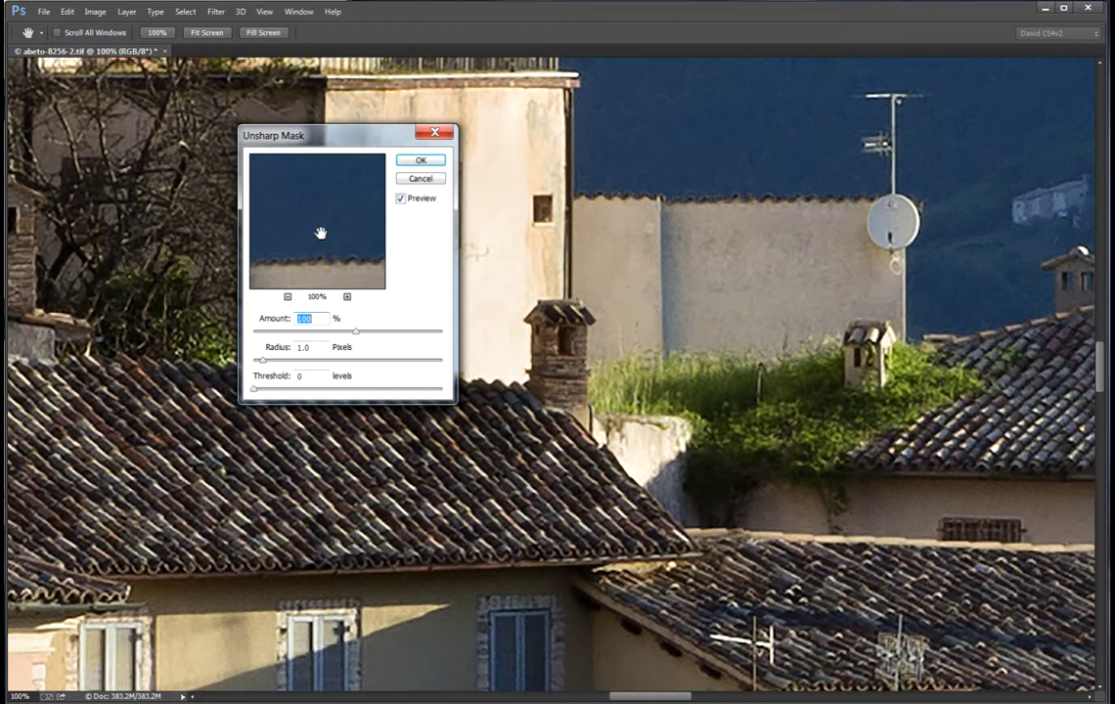
# Reduce the Unsharp Mask amount to 50%, compare the photo with and without sharpening, and apply the filter.
pyautogui.moveTo(356, 334); pyautogui.dragTo(315, 338)
pyautogui.click(401, 199)
pyautogui.click(402, 202)
pyautogui.moveTo(314, 332); pyautogui.dragTo(304, 334)
pyautogui.click(400, 200)
pyautogui.click(423, 162)
pyautogui.press('t')
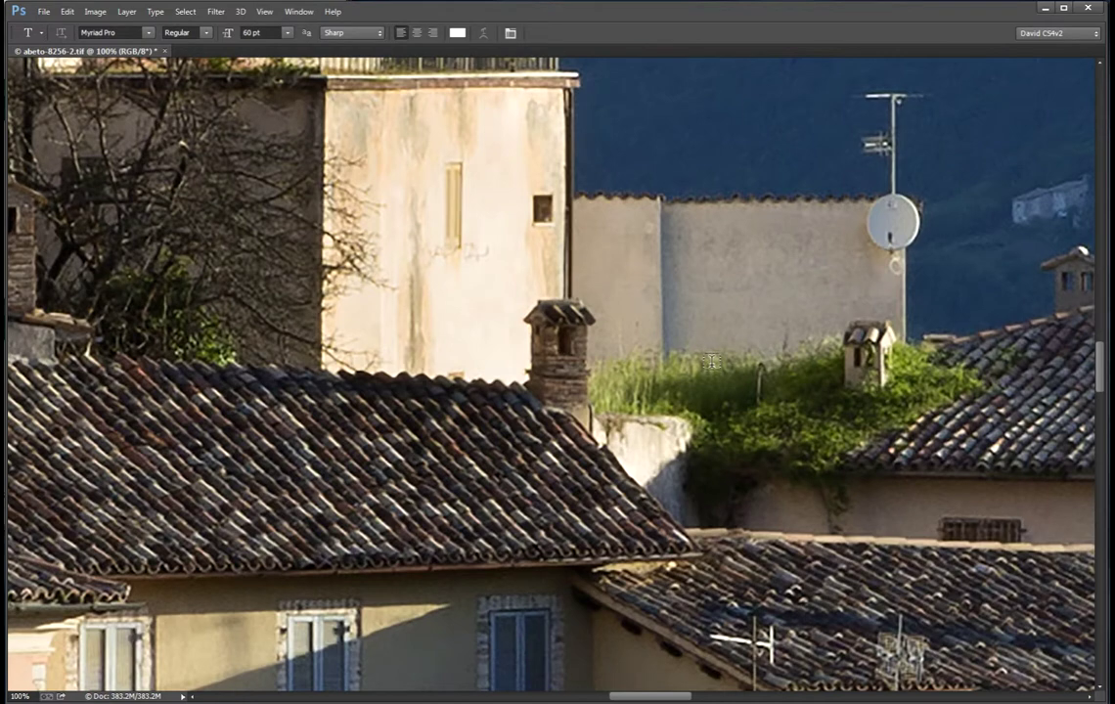
# Review the sharpened village photo as a whole at a reduced view.
pyautogui.hotkey('ctrl', '-')
pyautogui.hotkey('ctrl', '-')
pyautogui.hotkey('ctrl', '-')
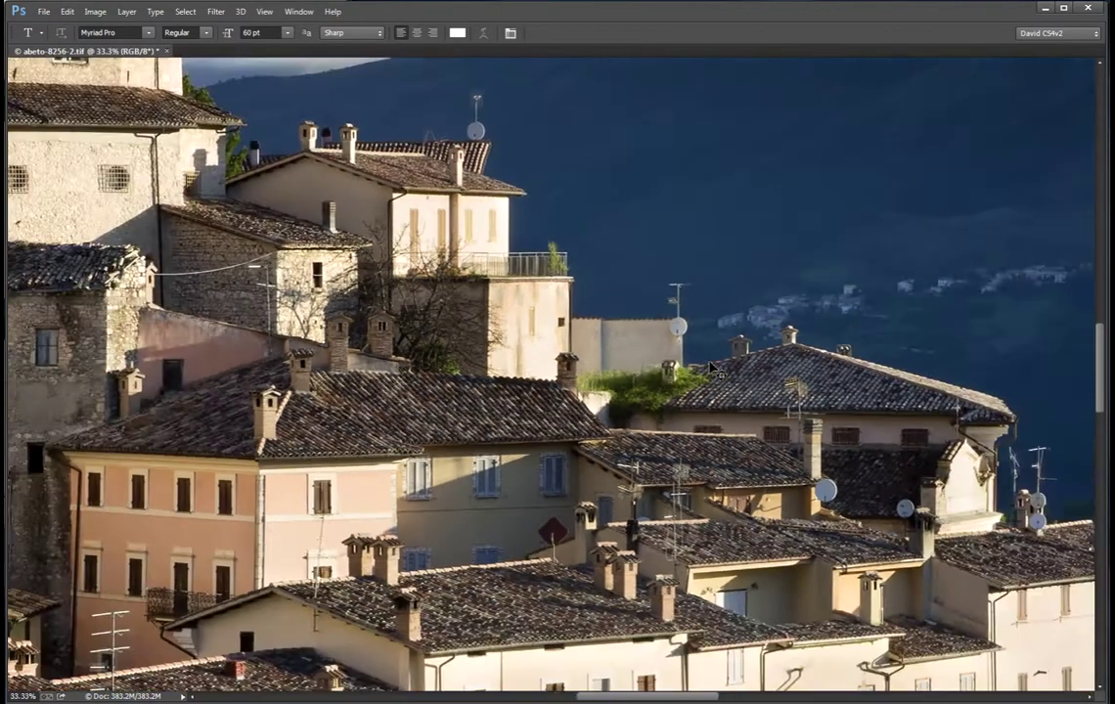
pyautogui.hotkey('ctrl', '-')
pyautogui.hotkey('ctrl', '-')
pyautogui.hotkey('ctrl', '-')
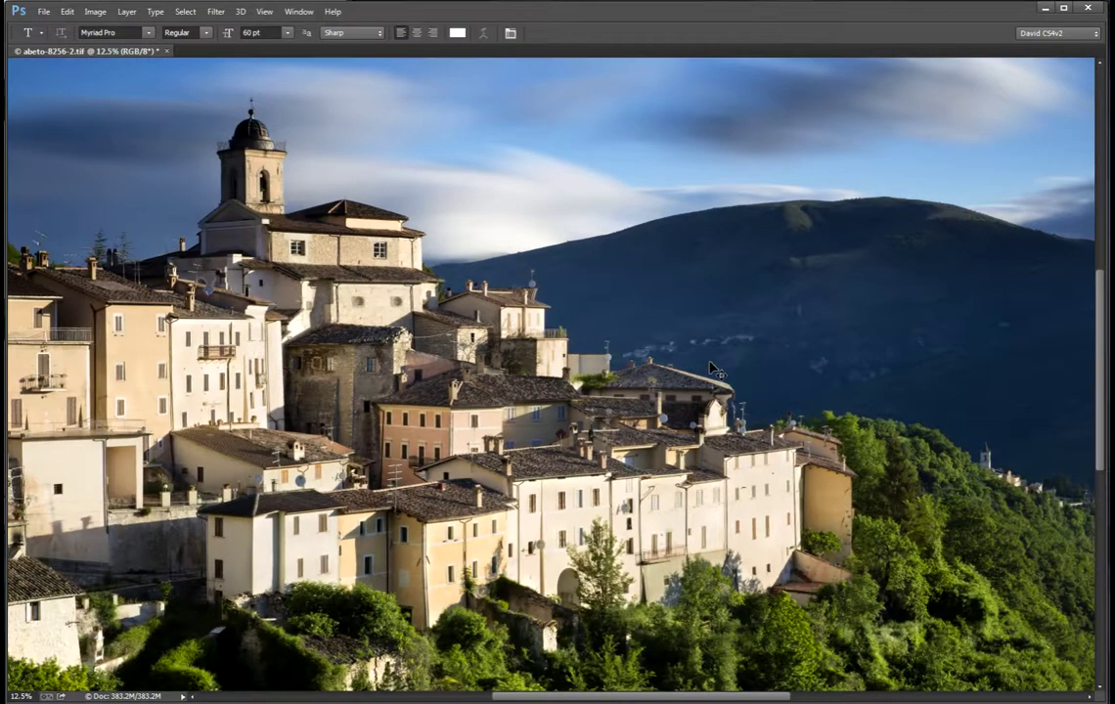
pyautogui.hotkey('ctrl', '-')
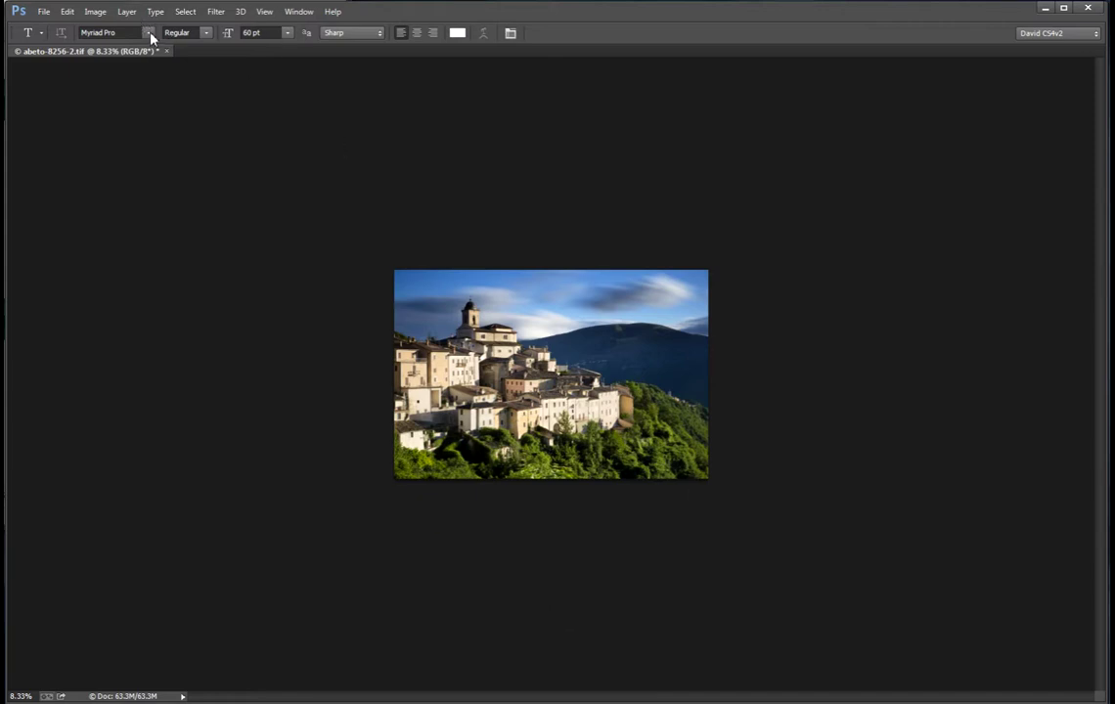
# Enlarge the original photo to a width of 100 centimeters with the Preserve Details (enlargement) resample method.
pyautogui.click(96, 18)
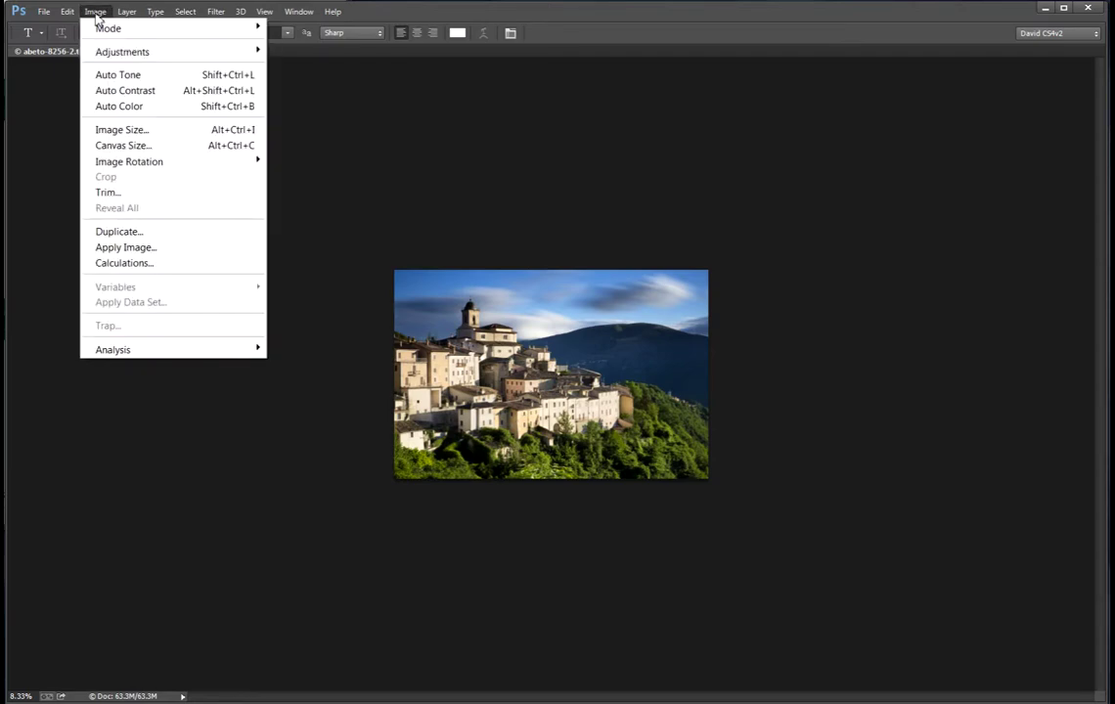
pyautogui.click(113, 127)
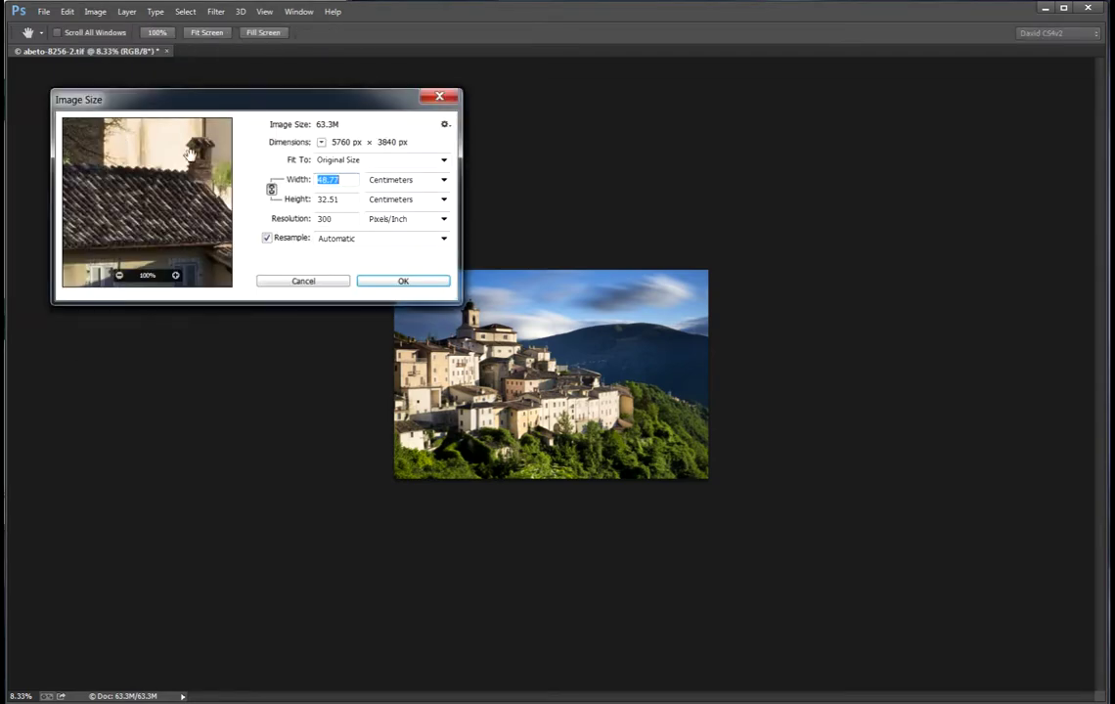
pyautogui.click(443, 241)
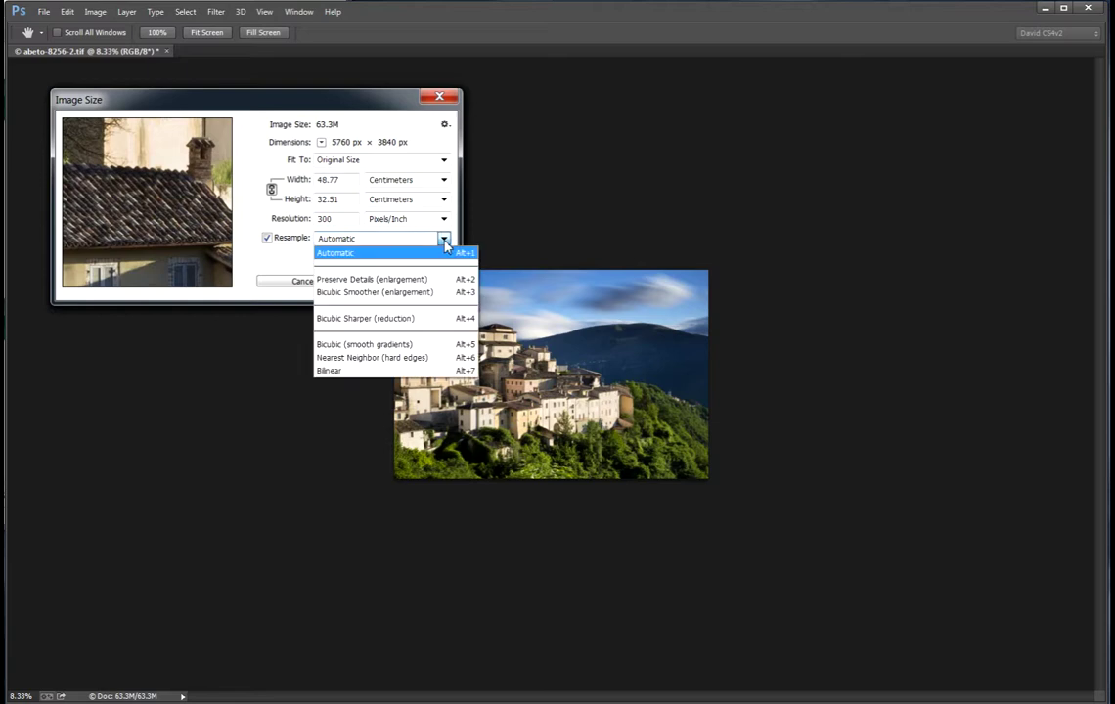
pyautogui.click(340, 282)
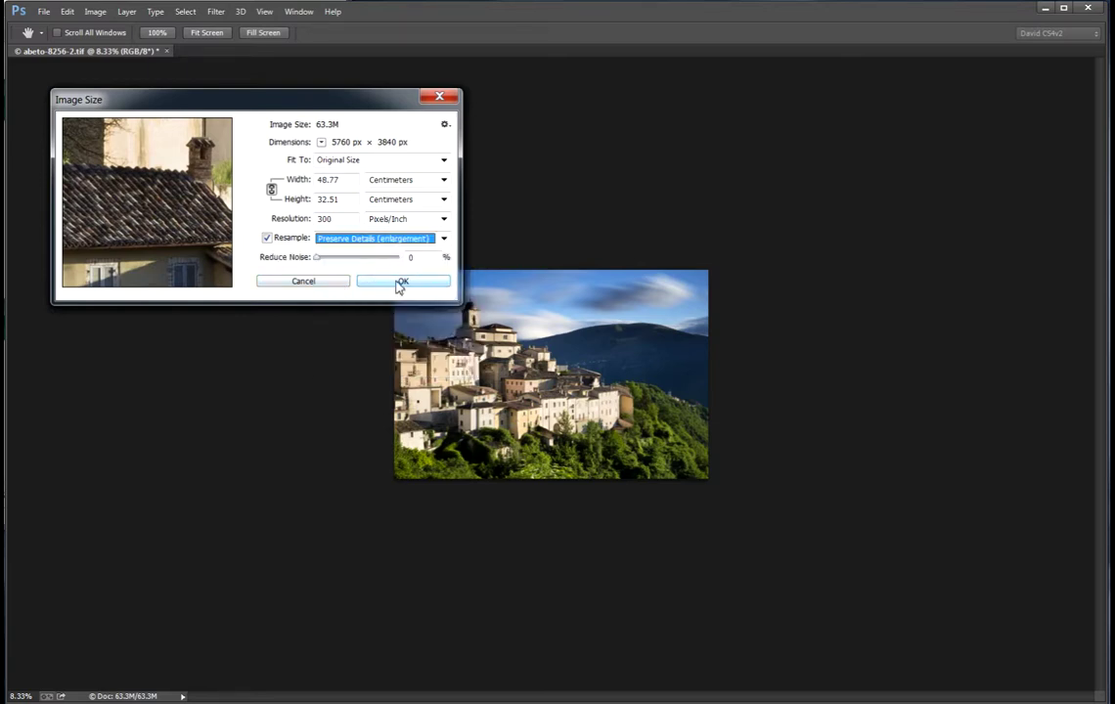
pyautogui.click(345, 181)
pyautogui.moveTo(344, 180); pyautogui.dragTo(306, 183)
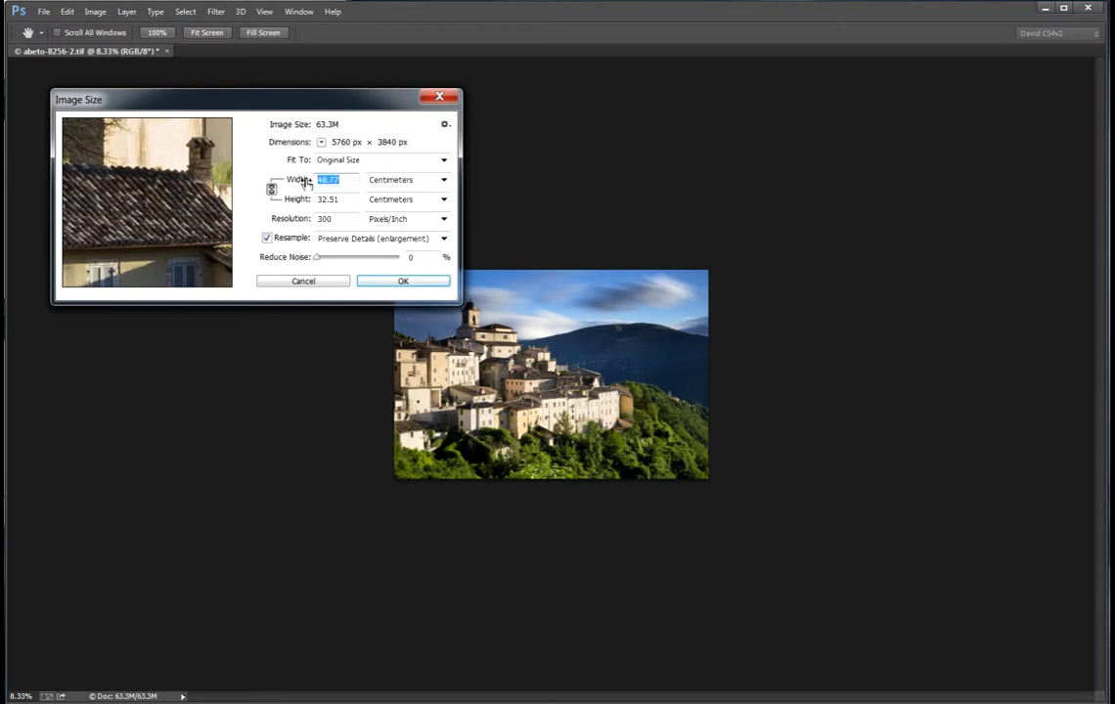
pyautogui.write('100')
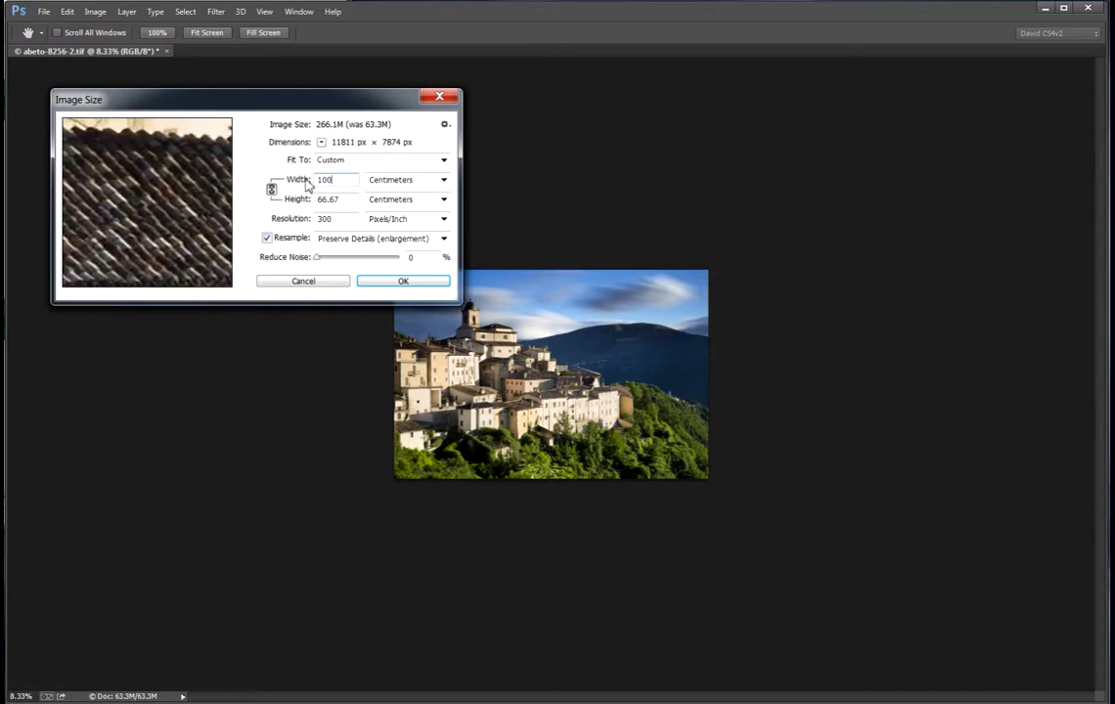
pyautogui.click(396, 281)
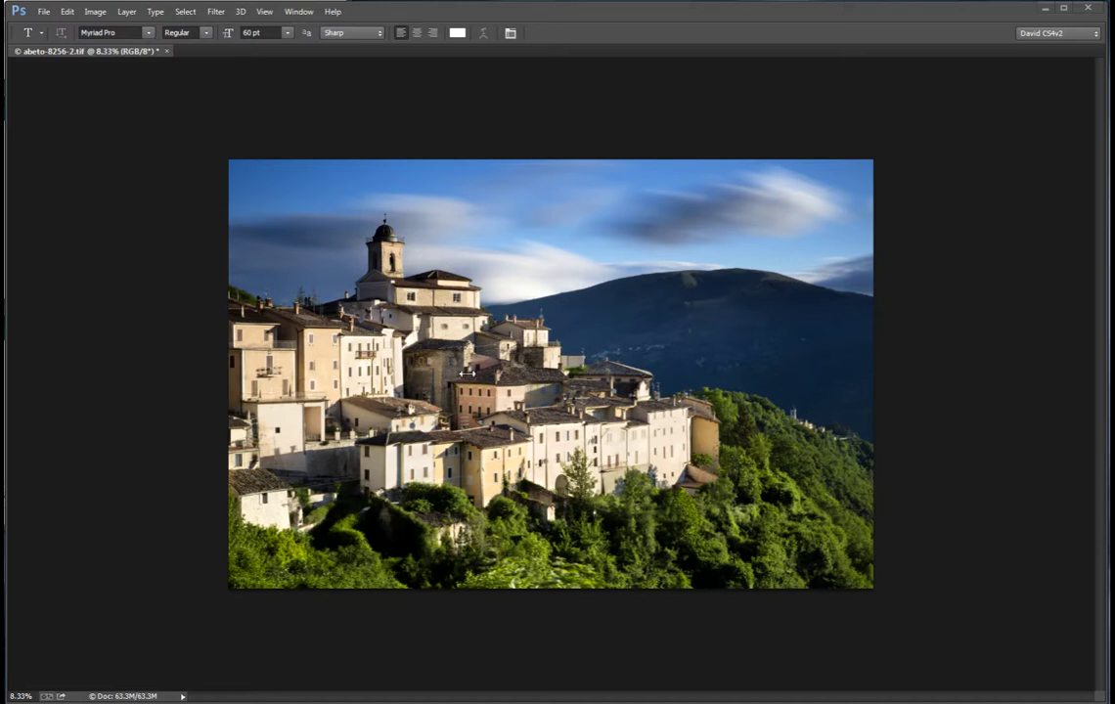
# Examine the tiled roof, chimneys and windows of the 100 cm enlargement at 200% and 100%.
pyautogui.click(210, 12)
pyautogui.click(492, 135)
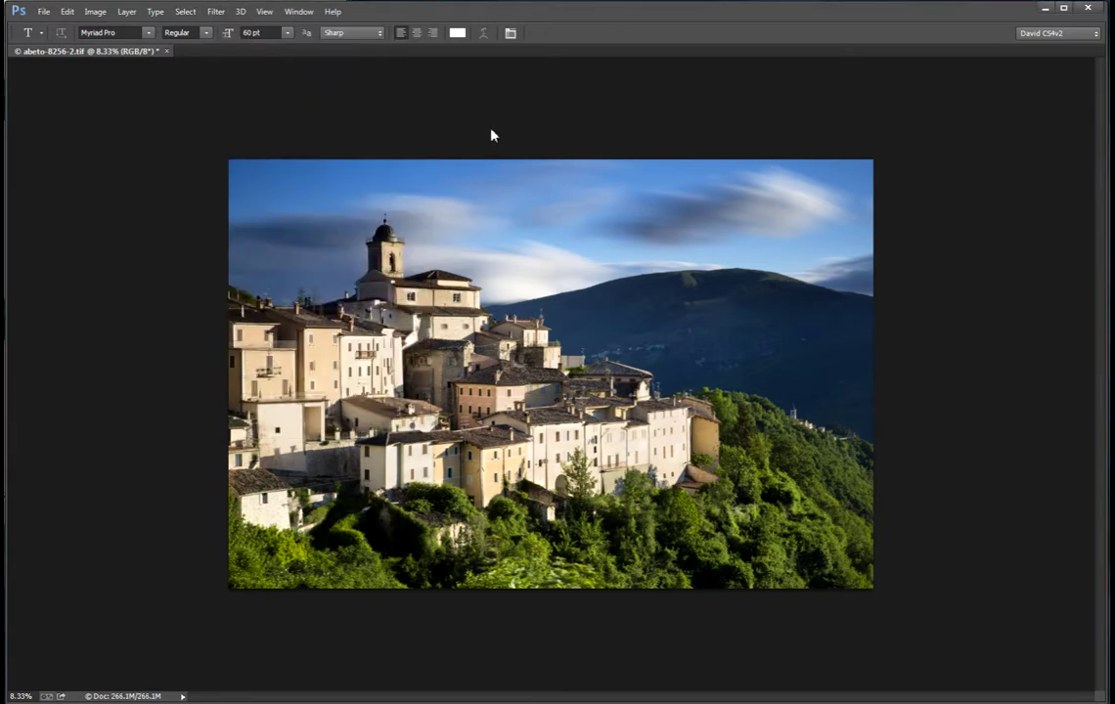
pyautogui.hotkey('ctrl', '+')
pyautogui.hotkey('ctrl', '+')
pyautogui.hotkey('ctrl', '+')
pyautogui.hotkey('ctrl', '+')
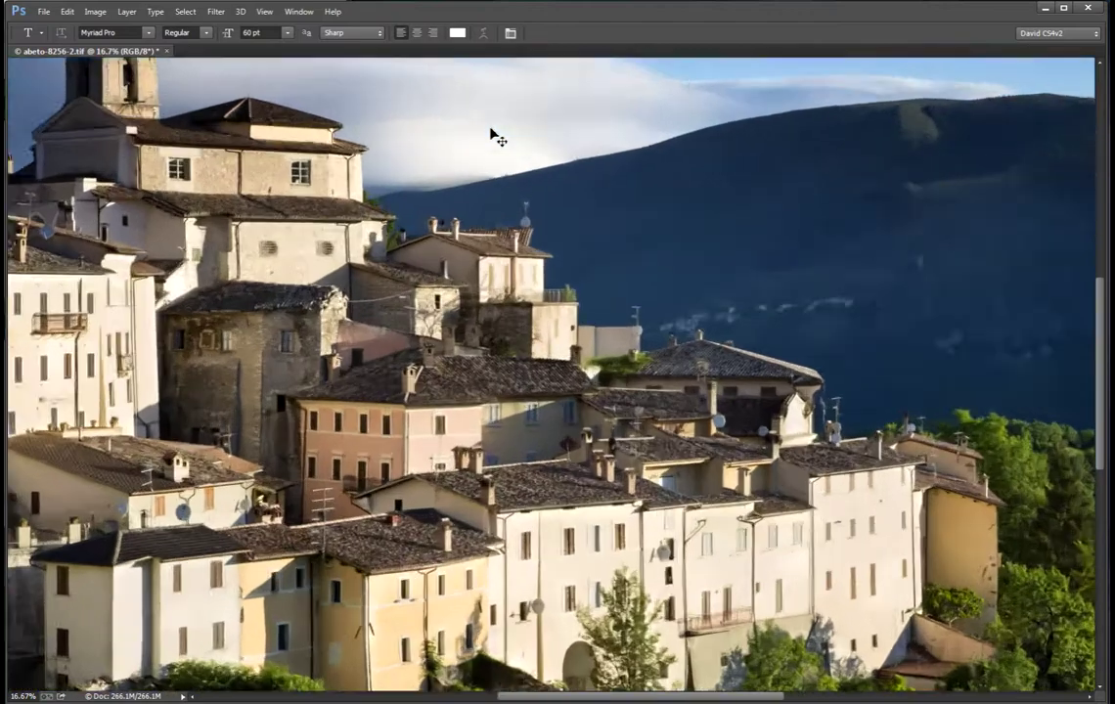
pyautogui.hotkey('ctrl', '+')
pyautogui.hotkey('ctrl', '+')
pyautogui.hotkey('ctrl', '+')
pyautogui.hotkey('ctrl', '+')
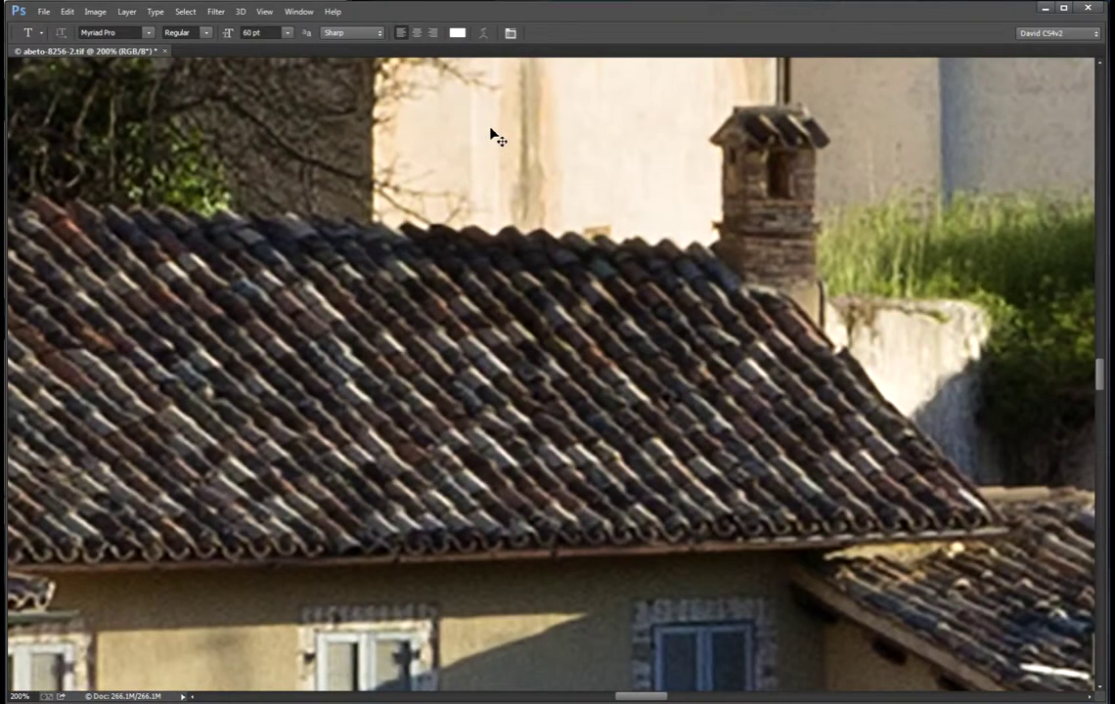
pyautogui.hotkey('ctrl', '-')
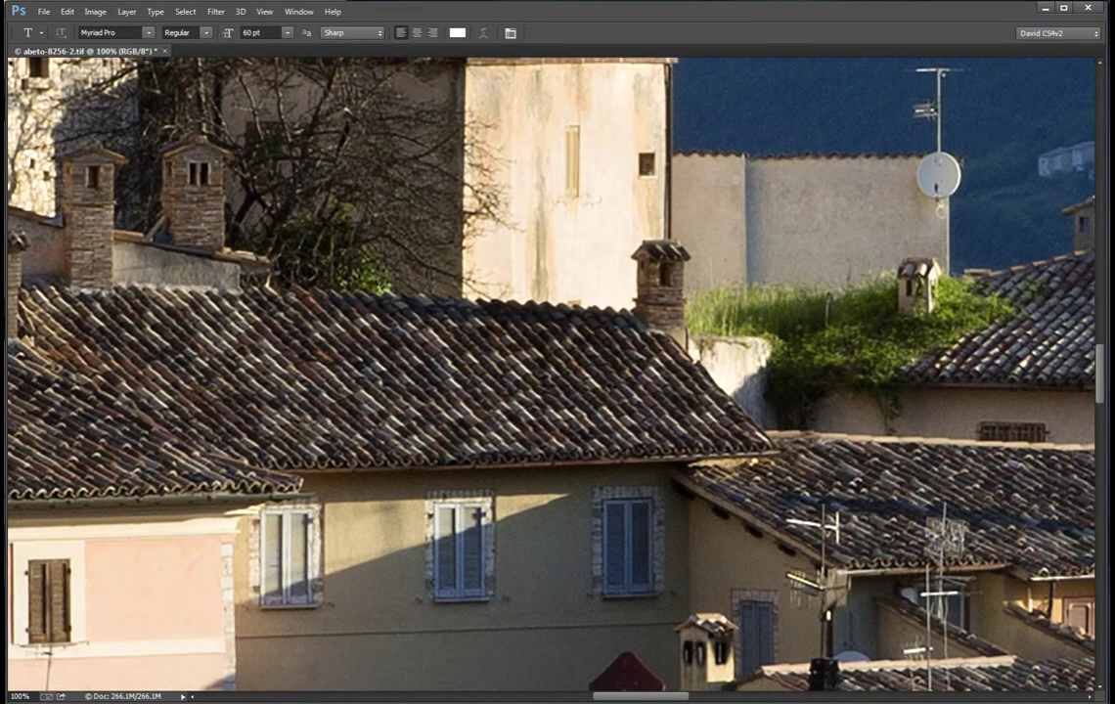
# Start the Unsharp Mask filter and bring the small chimney beside the green shrubs into its preview.
pyautogui.click(215, 11)
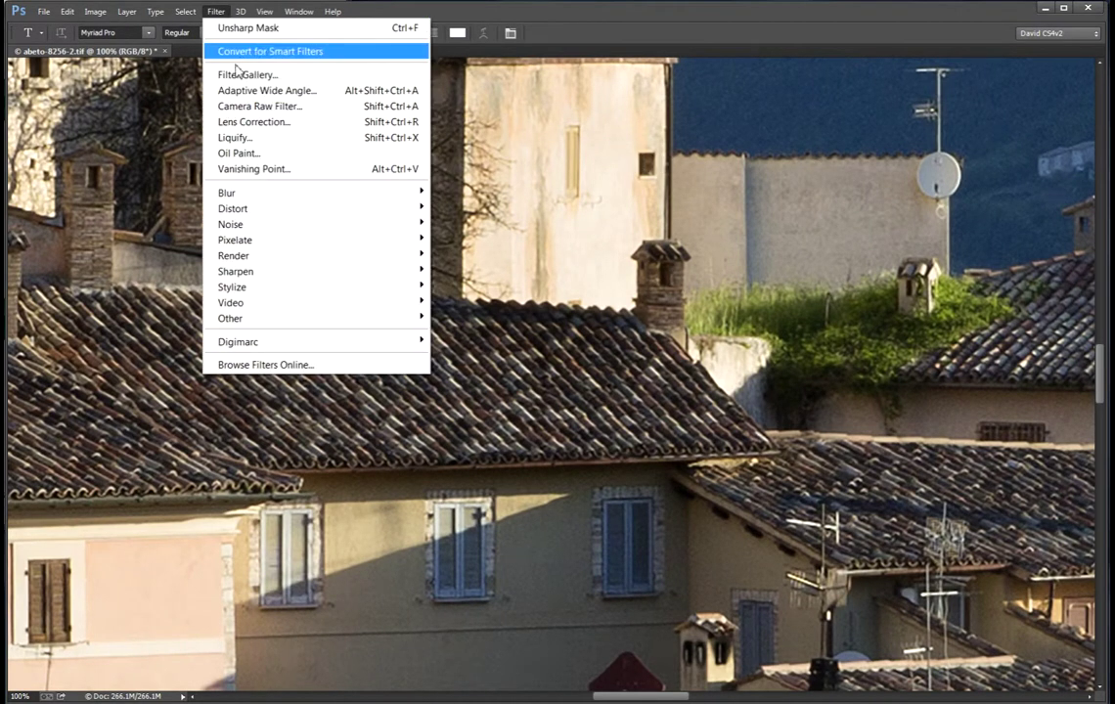
pyautogui.moveTo(242, 277)
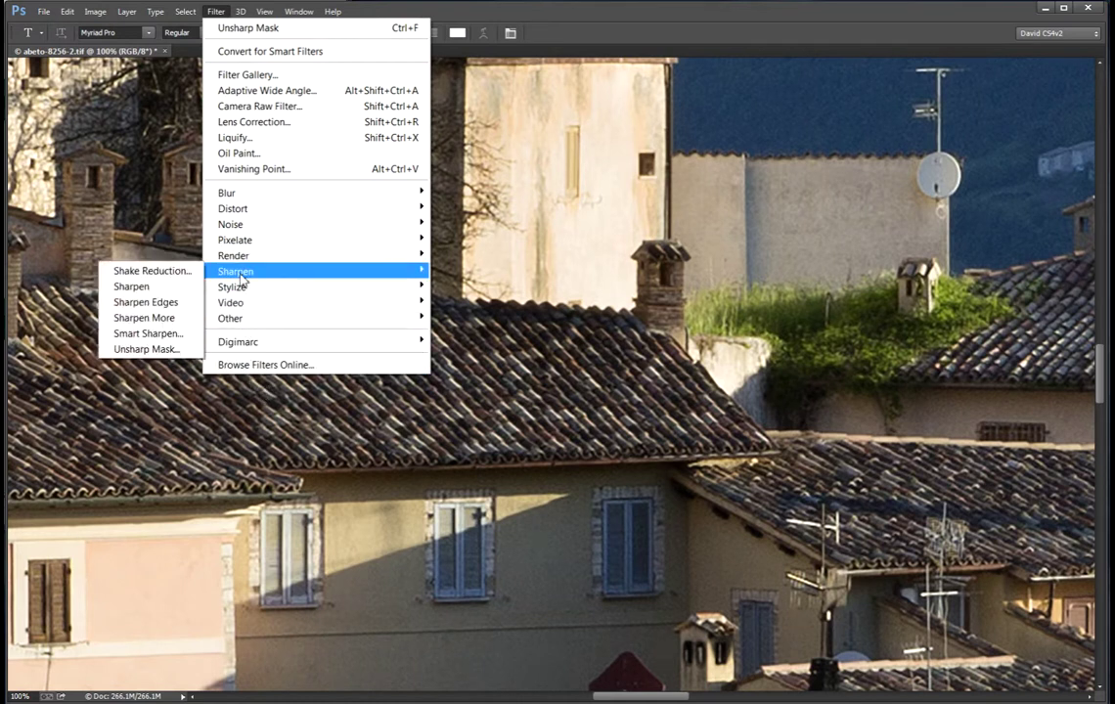
pyautogui.click(146, 349)
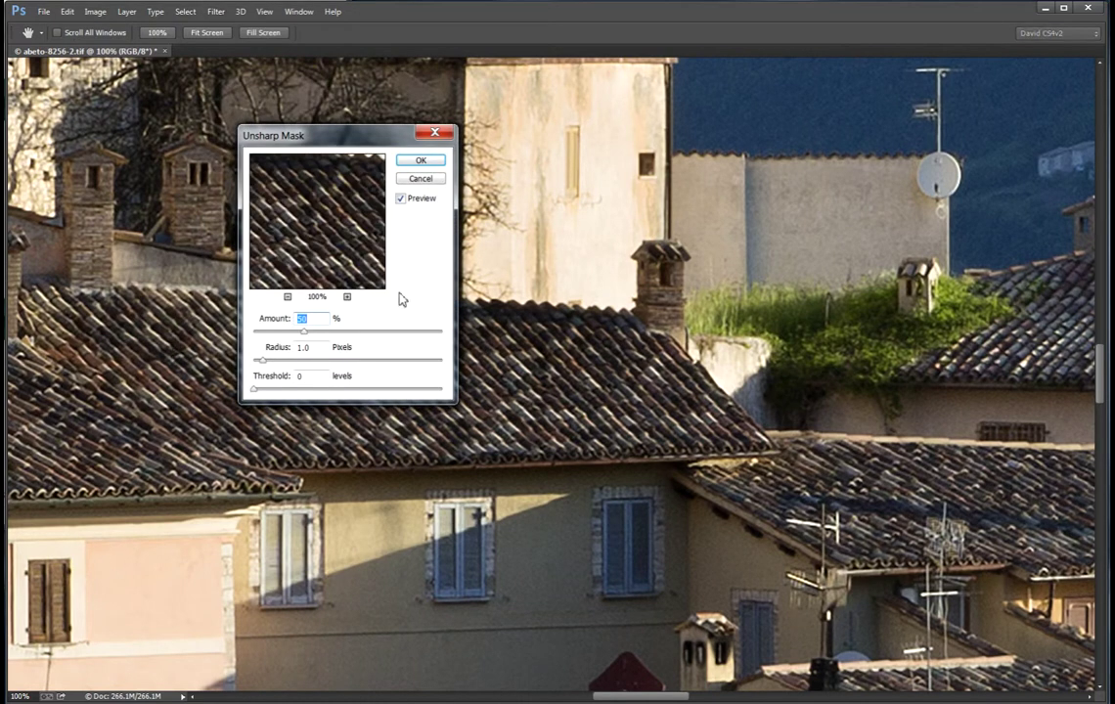
pyautogui.moveTo(309, 205); pyautogui.dragTo(278, 286)
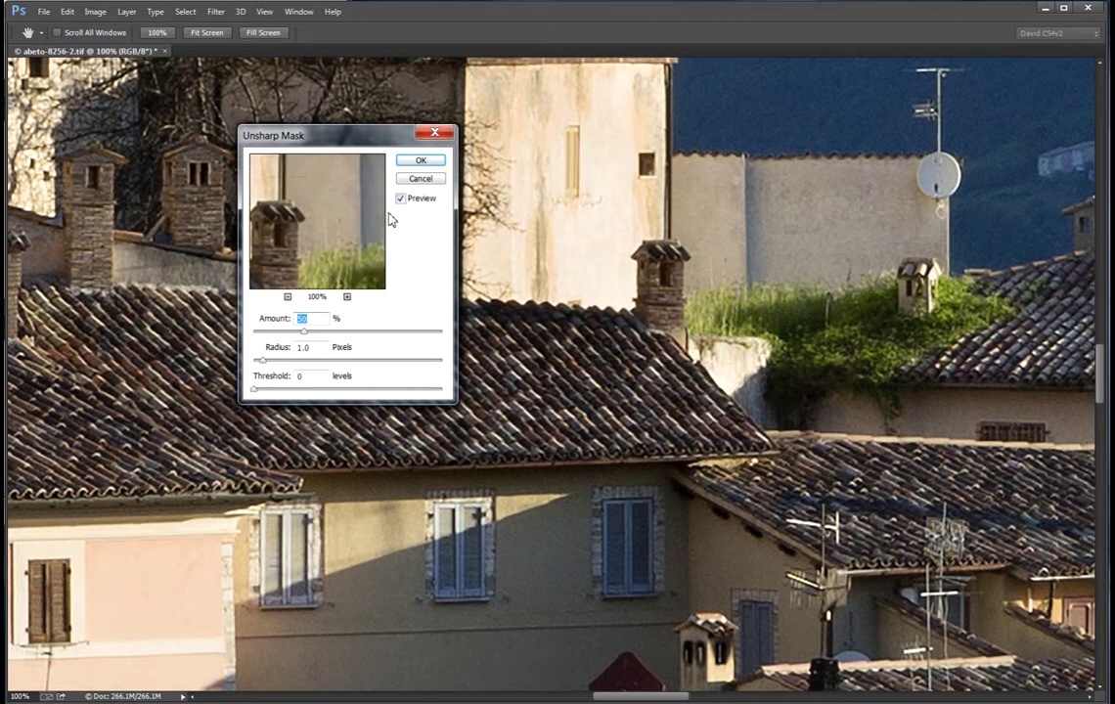
pyautogui.moveTo(332, 195); pyautogui.dragTo(250, 217)
pyautogui.moveTo(344, 254); pyautogui.dragTo(357, 266)
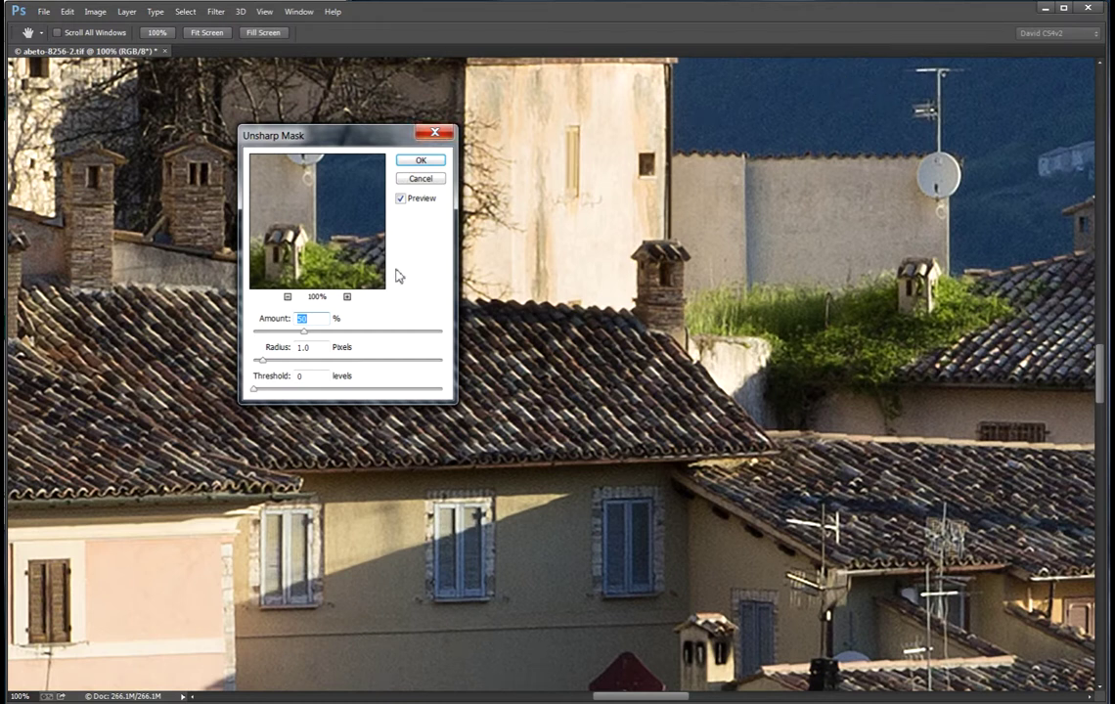
# Compare the photo with and without sharpening and apply Unsharp Mask at an amount of 50%.
pyautogui.click(401, 201)
pyautogui.click(401, 200)
pyautogui.click(401, 200)
pyautogui.click(401, 201)
pyautogui.click(401, 201)
pyautogui.click(304, 336)
pyautogui.click(421, 160)
pyautogui.press('t')
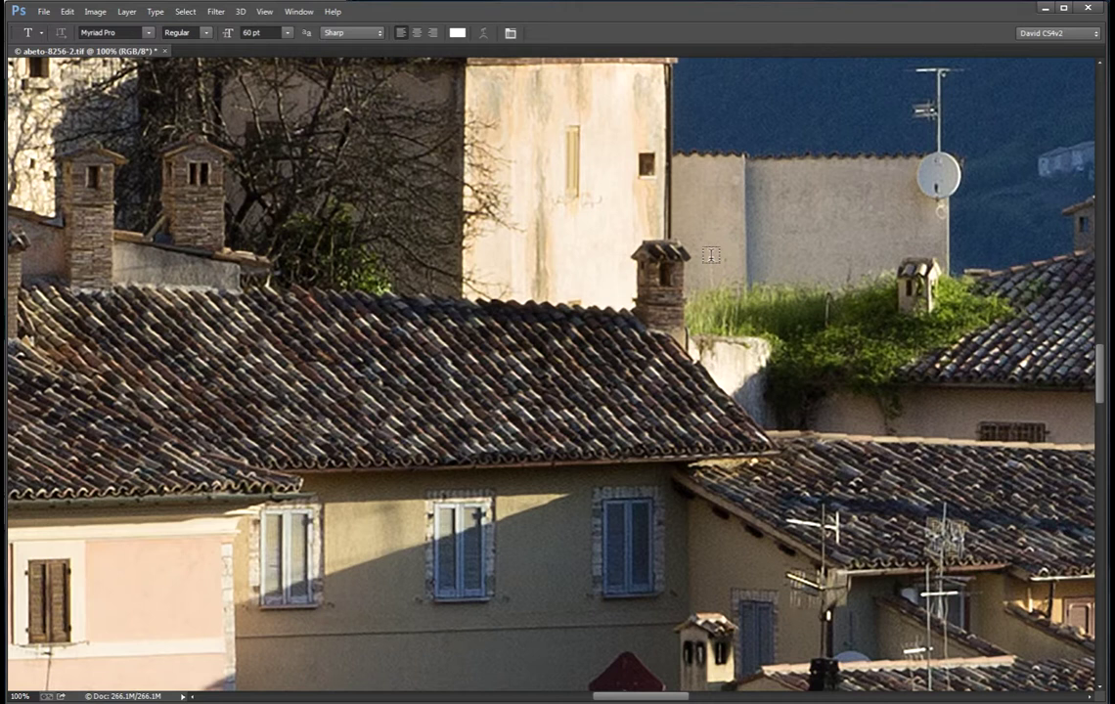
# Check the sharpened photo's print dimensions in the Image Size settings and confirm them with the whole photo in view.
pyautogui.hotkey('ctrl', '-')
pyautogui.hotkey('ctrl', '-')
pyautogui.hotkey('ctrl', '-')
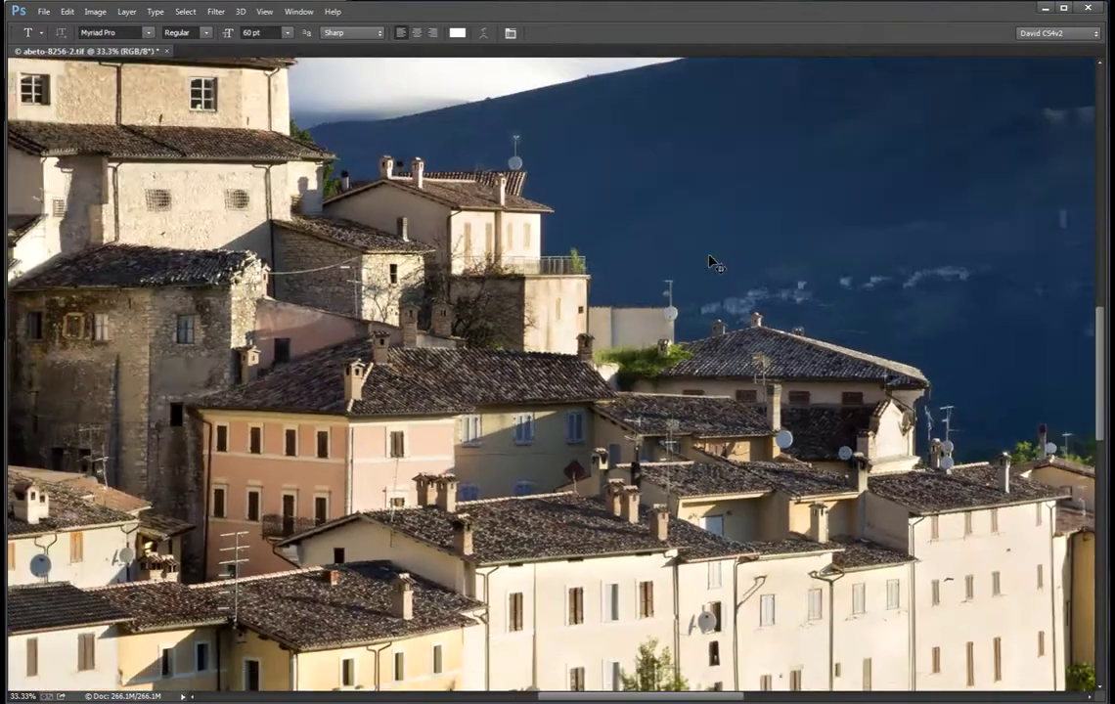
pyautogui.hotkey('ctrl', '-')
pyautogui.hotkey('ctrl', '-')
pyautogui.hotkey('ctrl', '-')
pyautogui.hotkey('ctrl', '-')
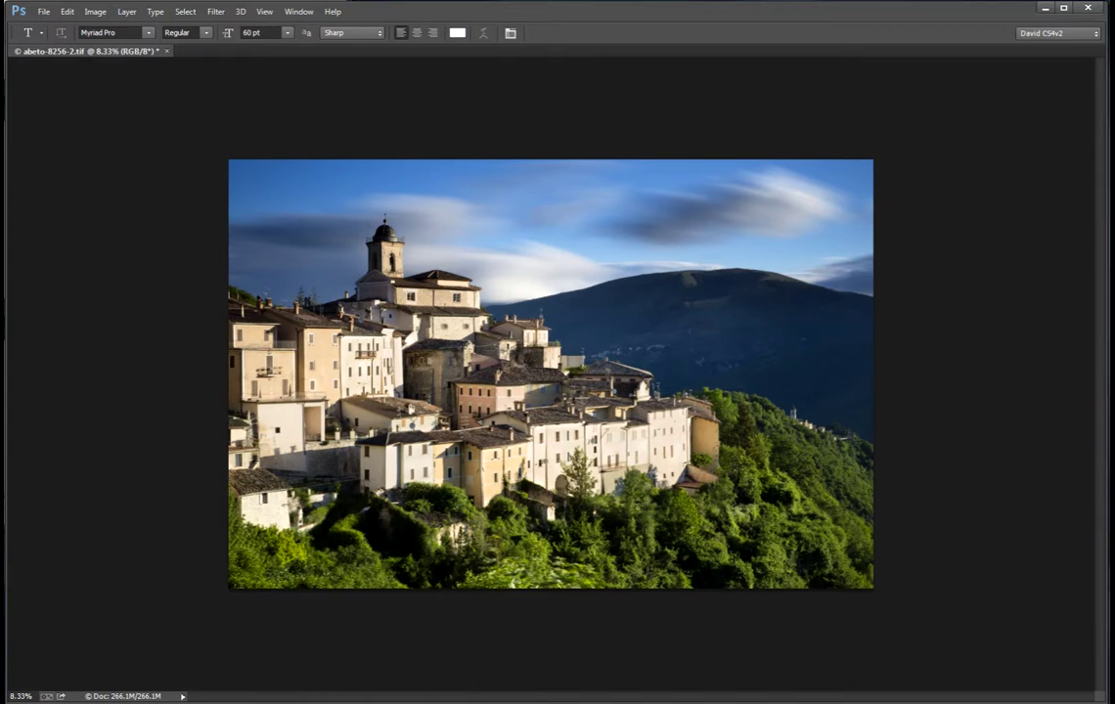
pyautogui.hotkey('ctrl', 'alt', 'i')
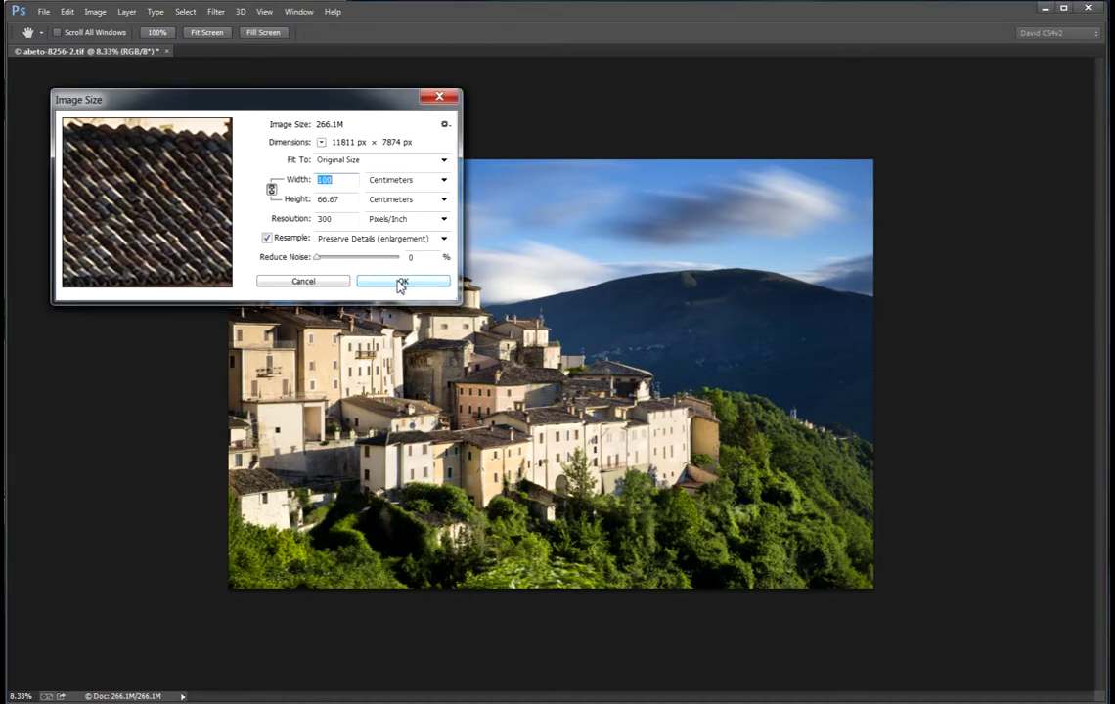
pyautogui.click(384, 284)
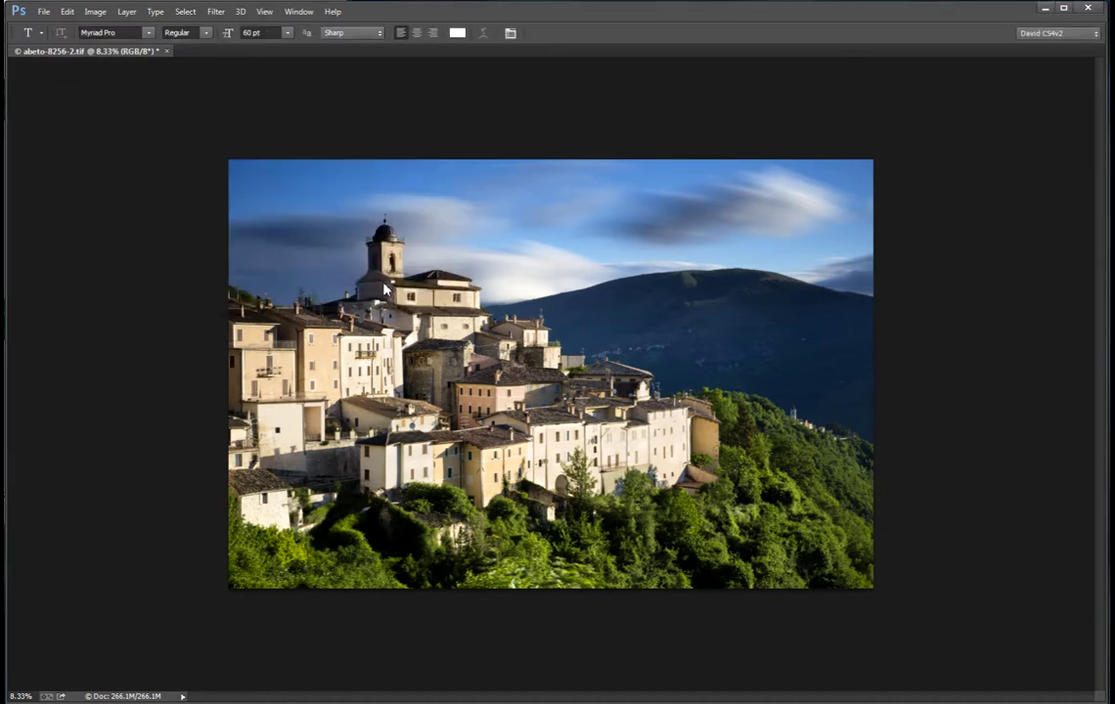